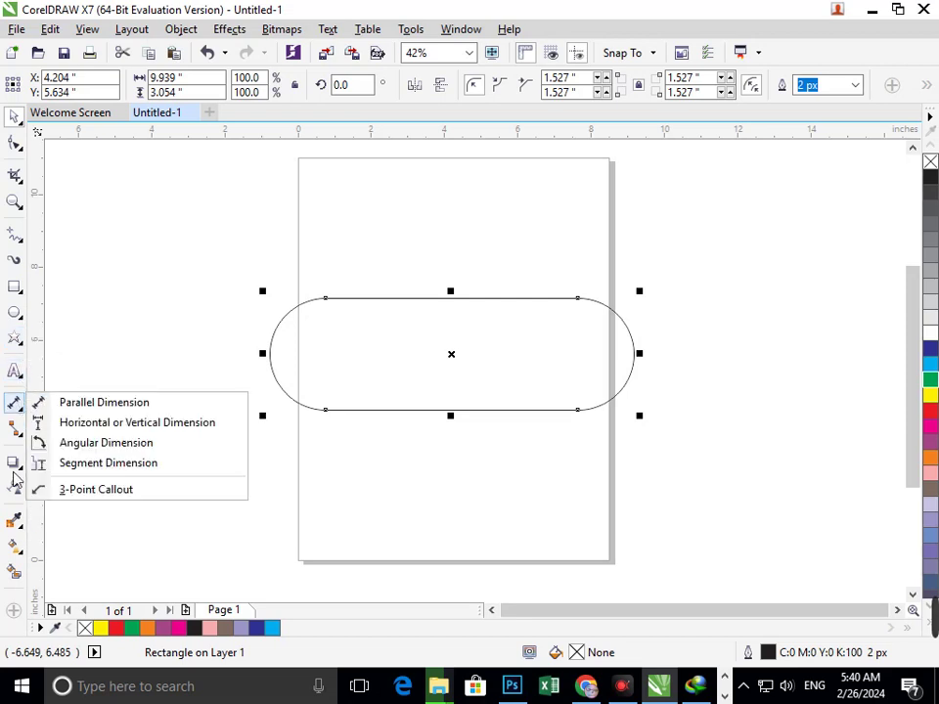
Step: Add a one-step inward contour with an offset of about 0.826 inches to the rounded rectangle
{"action": "mouse_move", "coordinate": [14, 461]}
{"action": "left_click", "coordinate": [80, 481]}
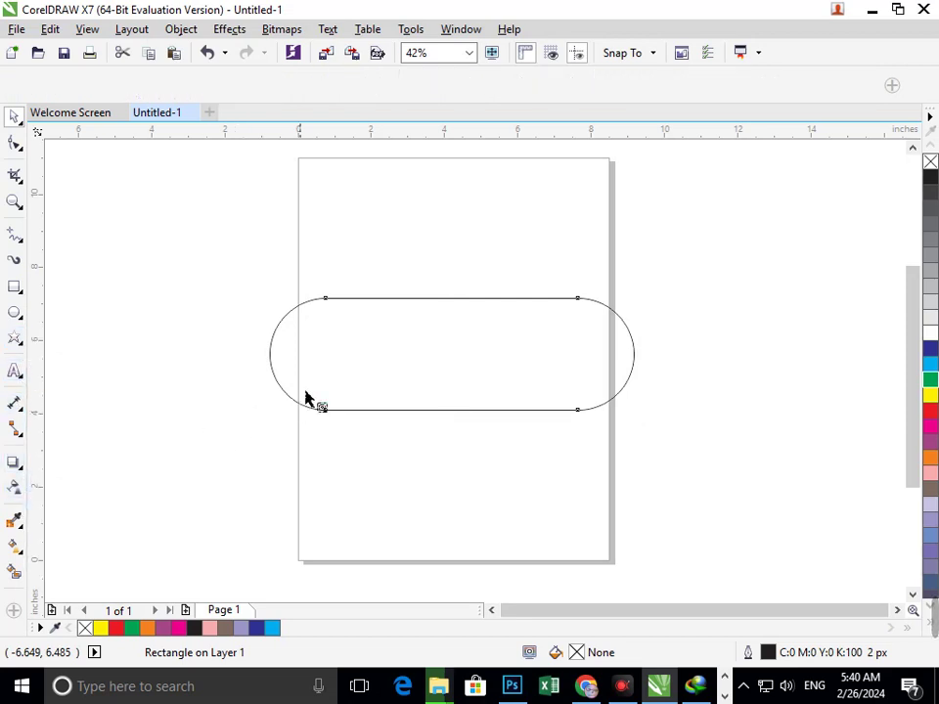
{"action": "left_click_drag", "start_coordinate": [329, 412], "coordinate": [334, 387]}
{"action": "left_click", "coordinate": [15, 115]}
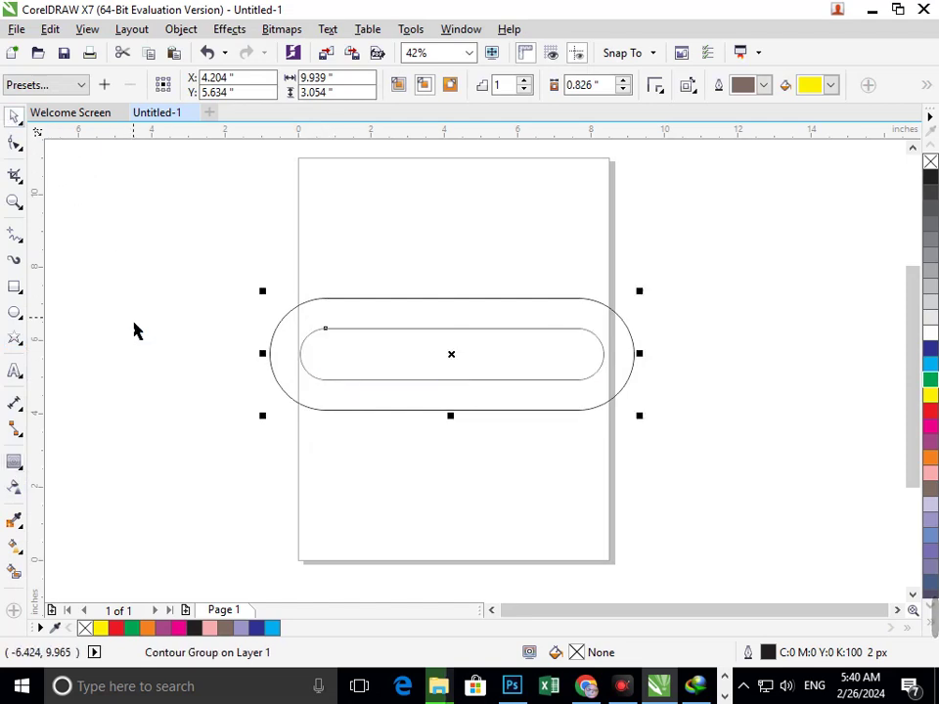
Step: Narrow the rounded shape and its contour symmetrically about its centre to about 6.79 inches wide
{"action": "left_click_drag", "start_coordinate": [209, 274], "coordinate": [752, 497]}
{"action": "left_click_drag", "start_coordinate": [276, 370], "coordinate": [320, 386]}
{"action": "left_click", "coordinate": [16, 463]}
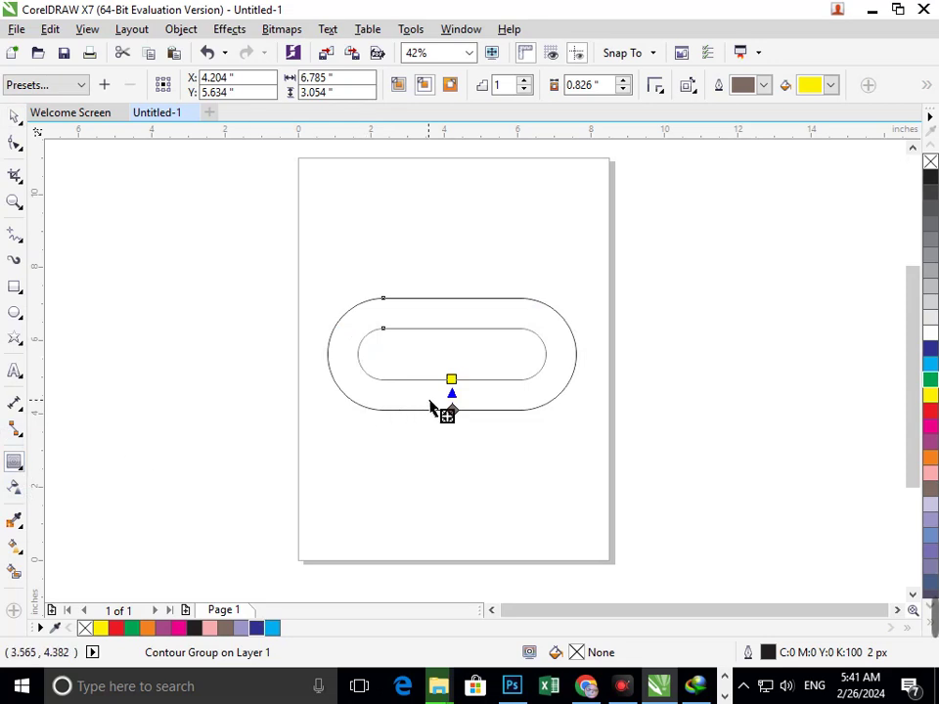
{"action": "left_click_drag", "start_coordinate": [450, 394], "coordinate": [453, 394]}
{"action": "left_click", "coordinate": [15, 117]}
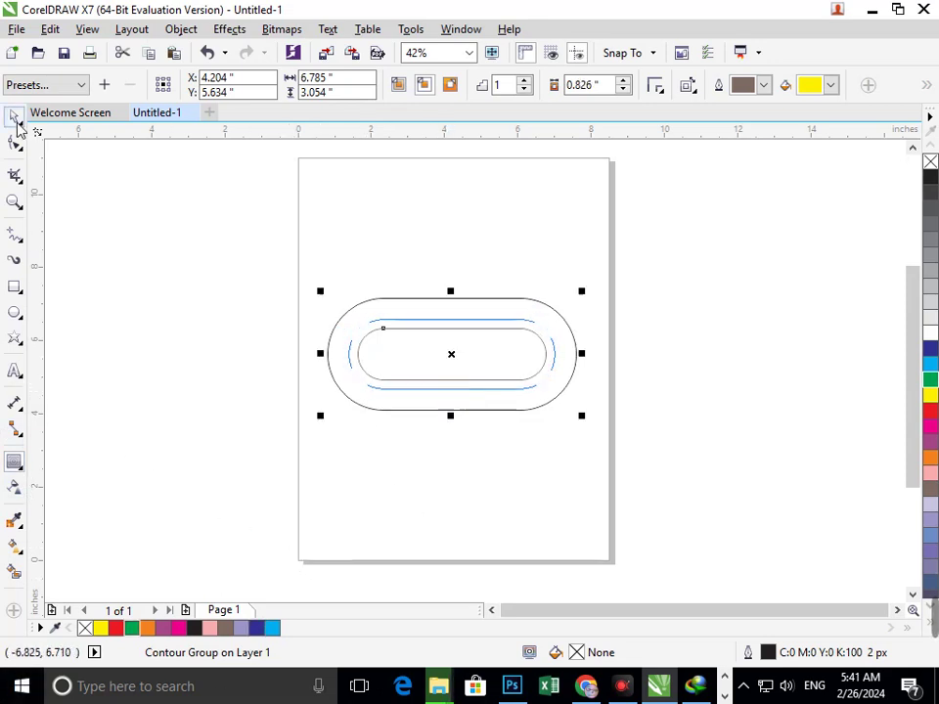
{"action": "left_click", "coordinate": [278, 496]}
{"action": "key", "text": "ctrl+z"}
{"action": "key", "text": "ctrl+z"}
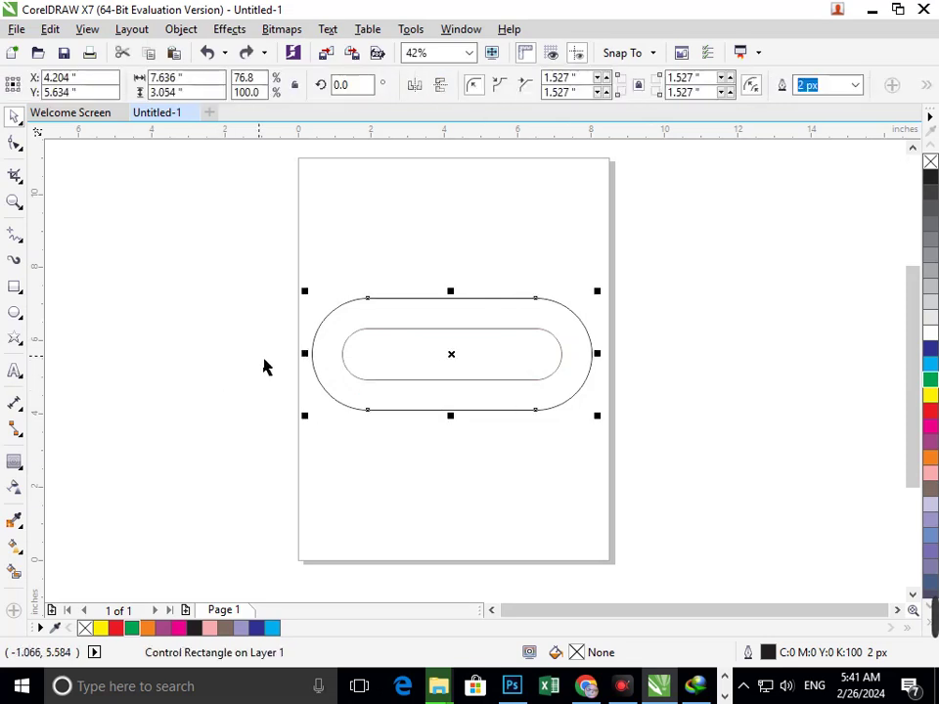
Step: Narrow the rounded shape from its left side to about 7.01 inches wide and reduce the contour offset to about 0.476 inches
{"action": "left_click_drag", "start_coordinate": [320, 372], "coordinate": [331, 377]}
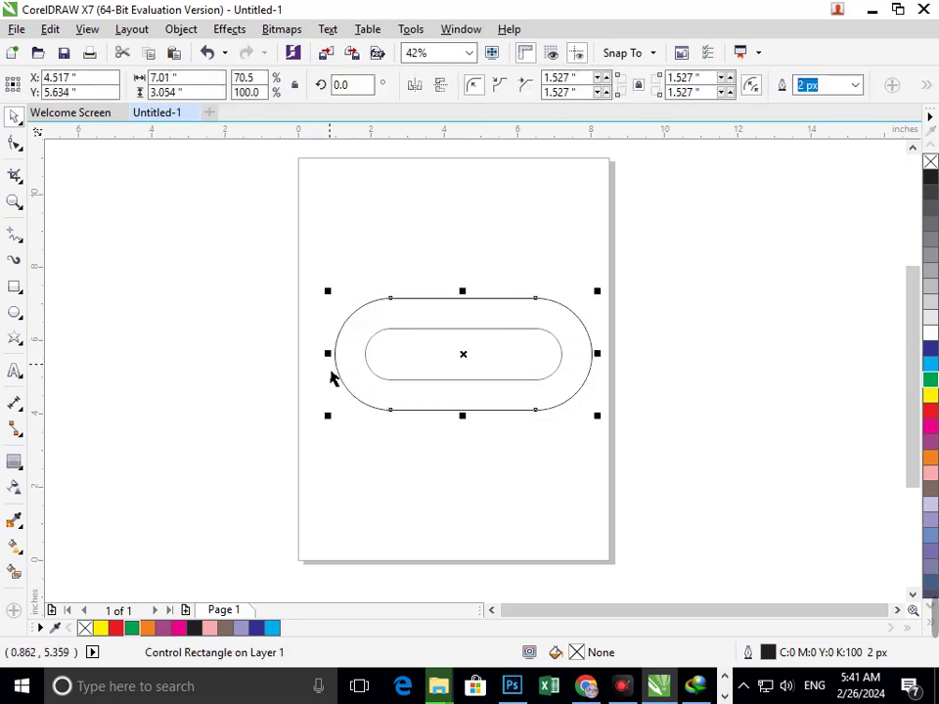
{"action": "left_click", "coordinate": [14, 461]}
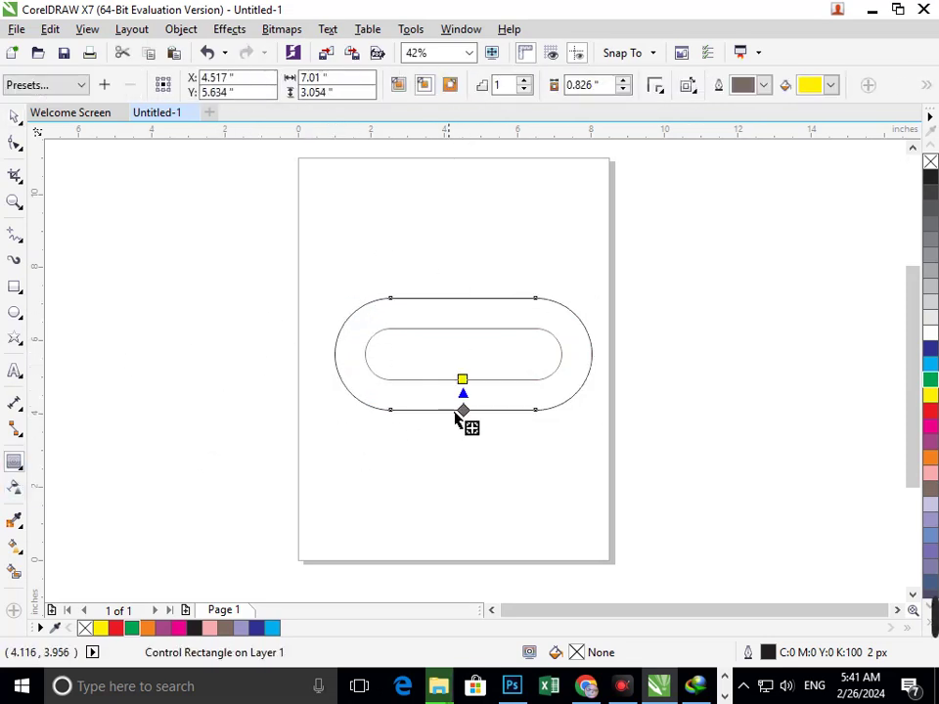
{"action": "left_click_drag", "start_coordinate": [463, 396], "coordinate": [466, 401]}
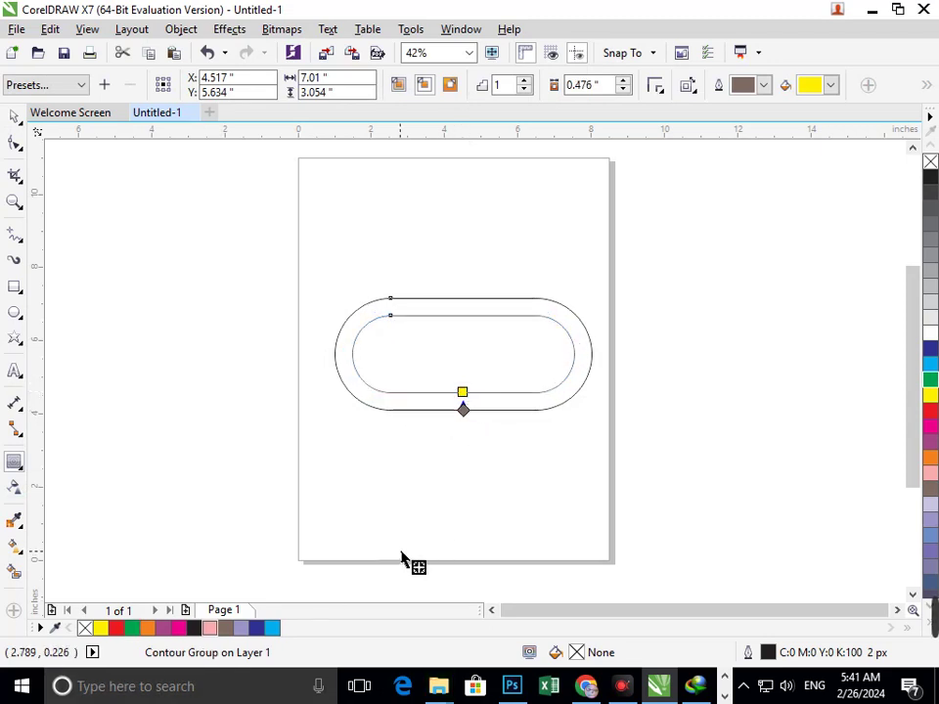
Step: Increase the inward contour's offset to 0.705 inches
{"action": "key", "text": "F2"}
{"action": "left_click_drag", "start_coordinate": [403, 357], "coordinate": [500, 448]}
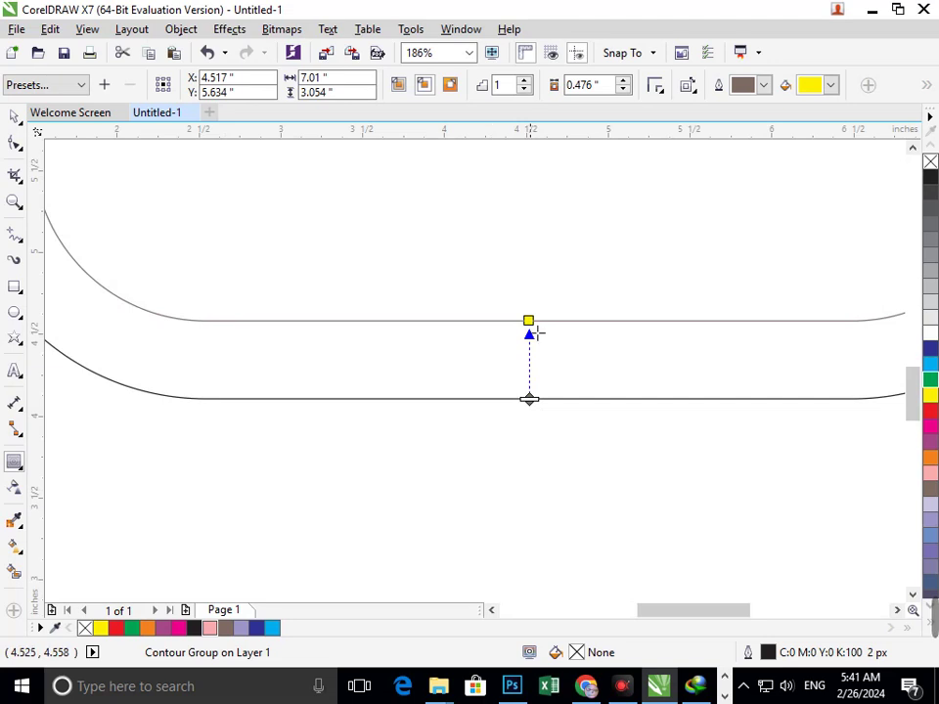
{"action": "left_click_drag", "start_coordinate": [529, 333], "coordinate": [541, 304]}
{"action": "scroll", "coordinate": [537, 390], "scroll_direction": "down", "scroll_amount": 4}
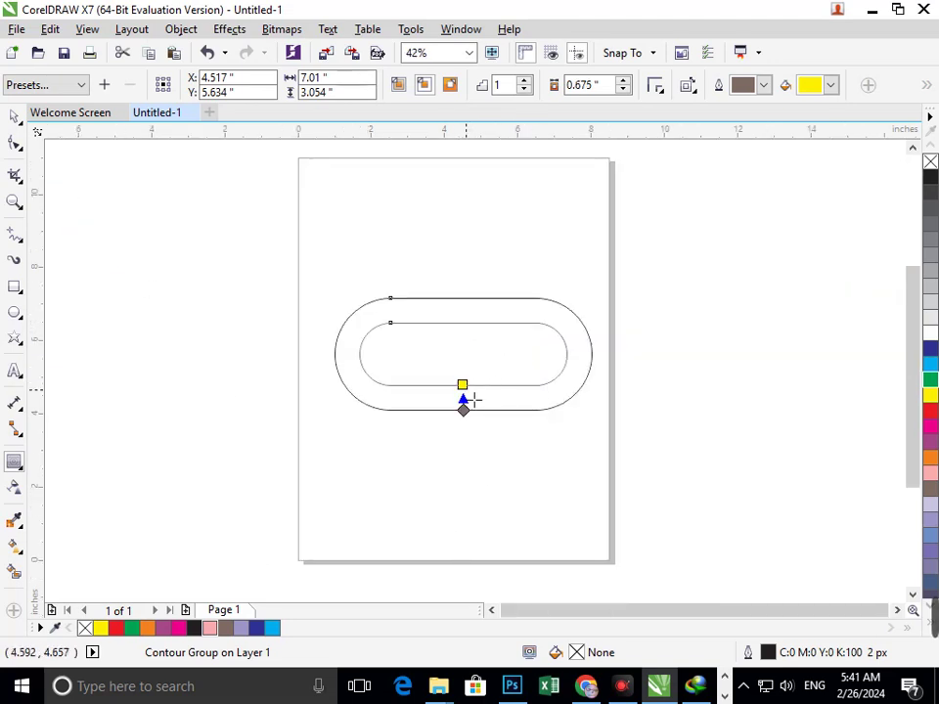
{"action": "mouse_move", "coordinate": [470, 394]}
{"action": "left_mouse_down"}
{"action": "mouse_move", "coordinate": [465, 379]}
{"action": "mouse_move", "coordinate": [474, 402]}
{"action": "left_mouse_up"}
{"action": "left_click", "coordinate": [623, 81]}
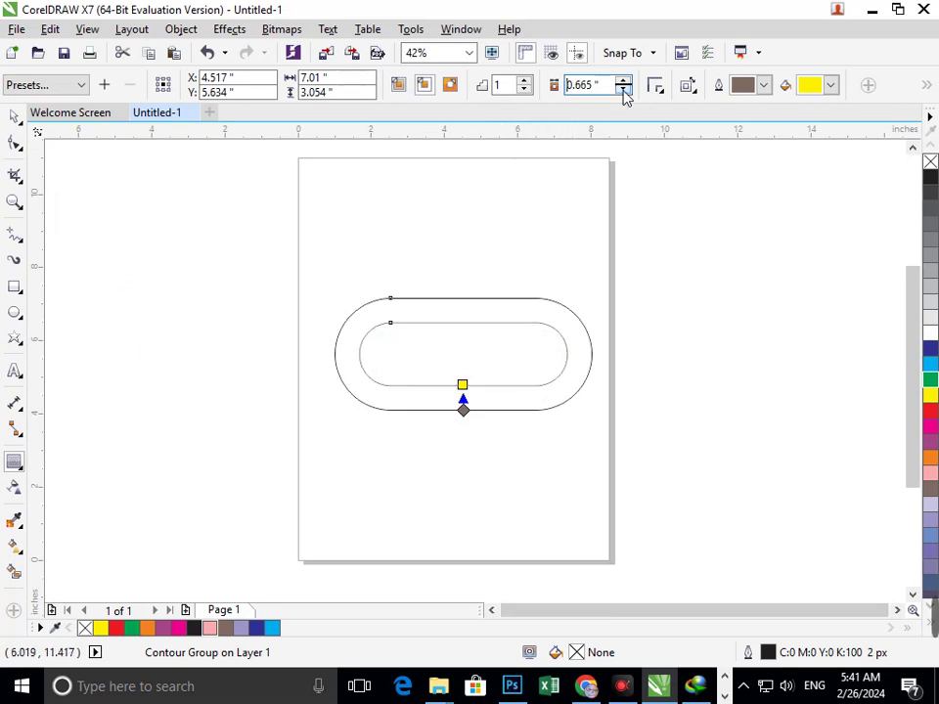
{"action": "left_click", "coordinate": [623, 81]}
{"action": "left_click", "coordinate": [623, 82]}
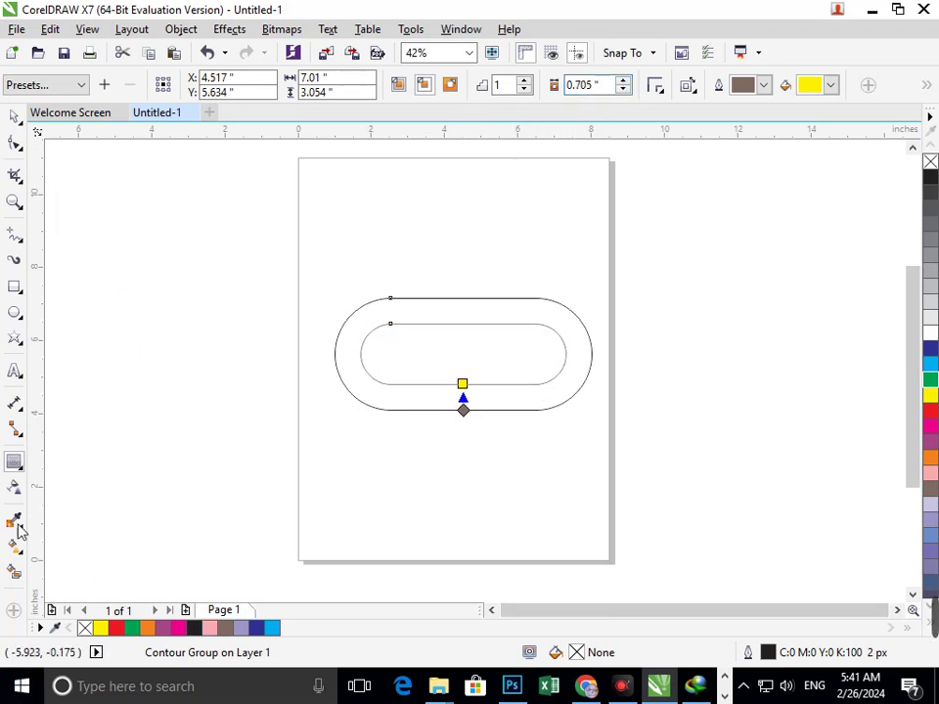
Step: Draw a narrow upright rectangle about 4.33 inches tall, as wide as the contour band, and place a duplicate beside it
{"action": "left_click", "coordinate": [14, 286]}
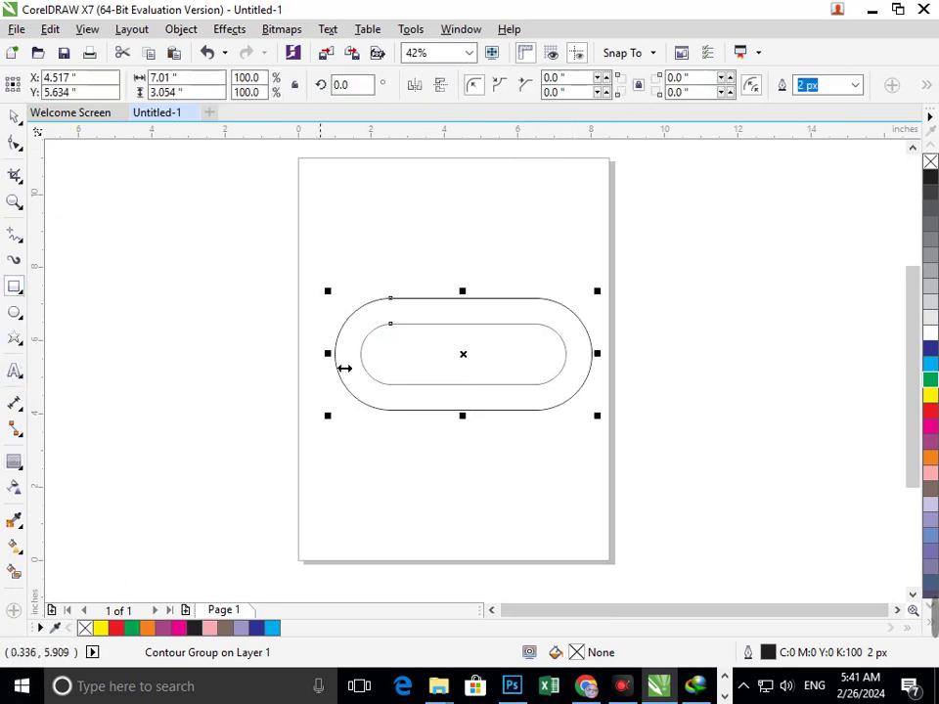
{"action": "left_click_drag", "start_coordinate": [335, 354], "coordinate": [264, 329]}
{"action": "left_click", "coordinate": [14, 117]}
{"action": "left_click", "coordinate": [282, 435]}
{"action": "left_click", "coordinate": [224, 507]}
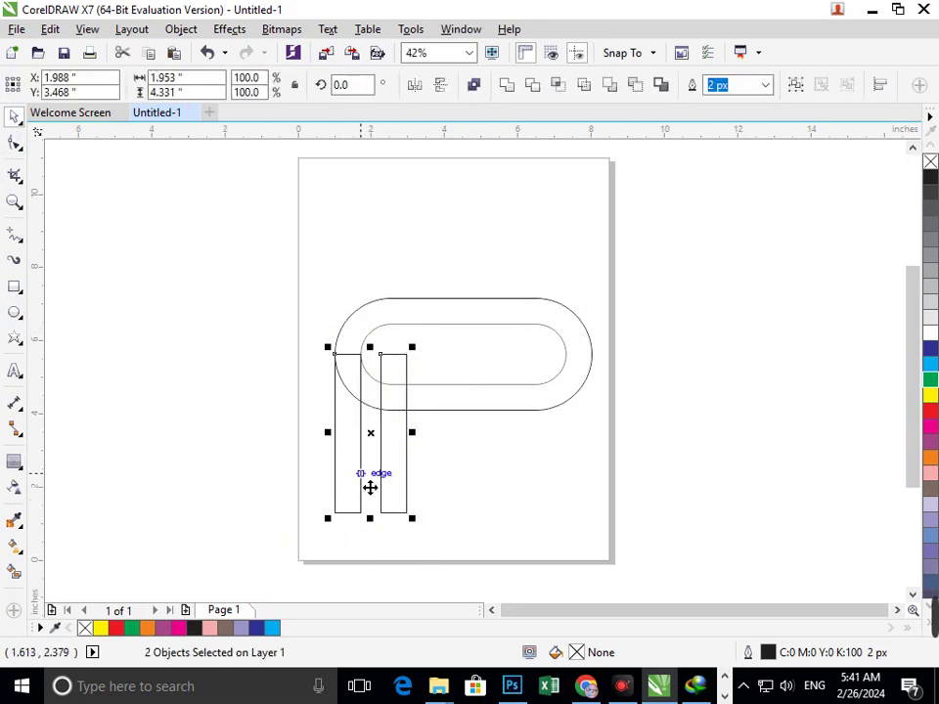
Step: Move both upright rectangles across the middle of the rounded shape and group them
{"action": "left_click_drag", "start_coordinate": [348, 488], "coordinate": [455, 440]}
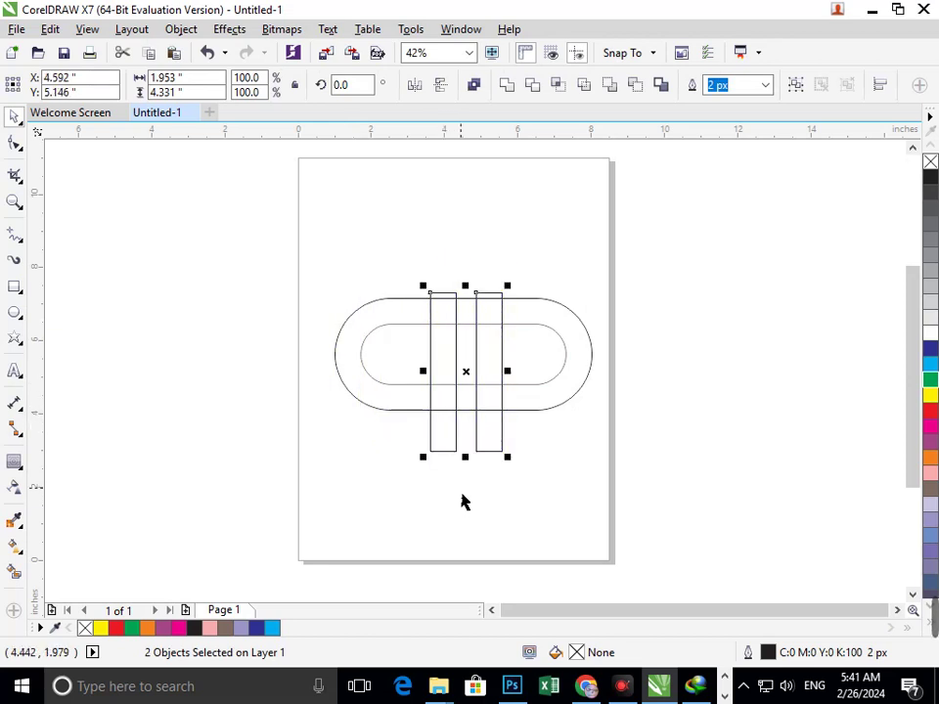
{"action": "left_click", "coordinate": [452, 476]}
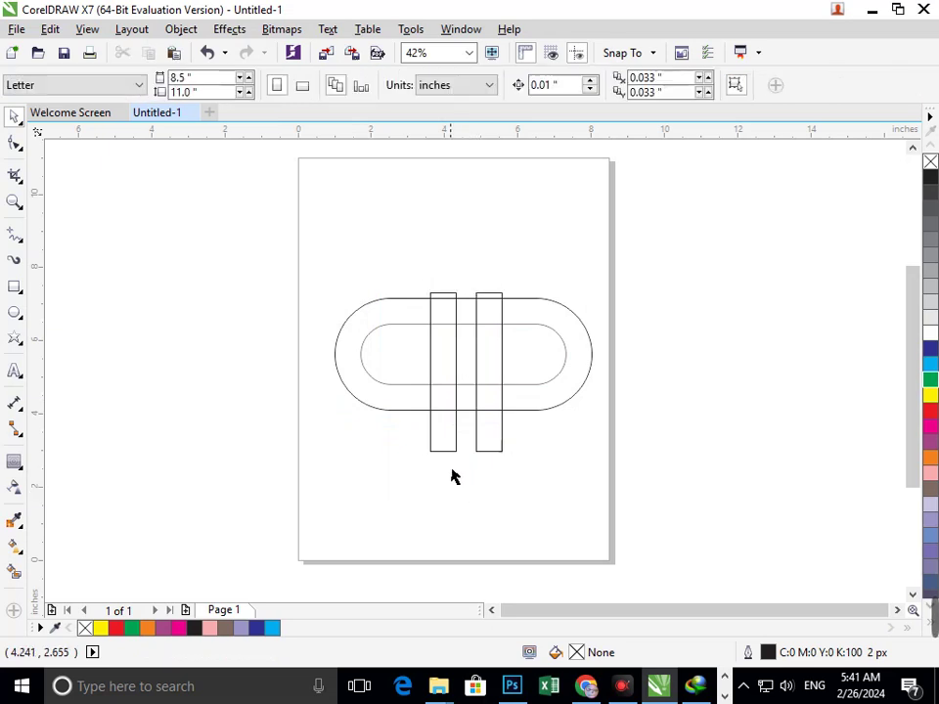
{"action": "left_click_drag", "start_coordinate": [442, 461], "coordinate": [395, 274]}
{"action": "key", "text": "ctrl+z"}
{"action": "key", "text": "ctrl+g"}
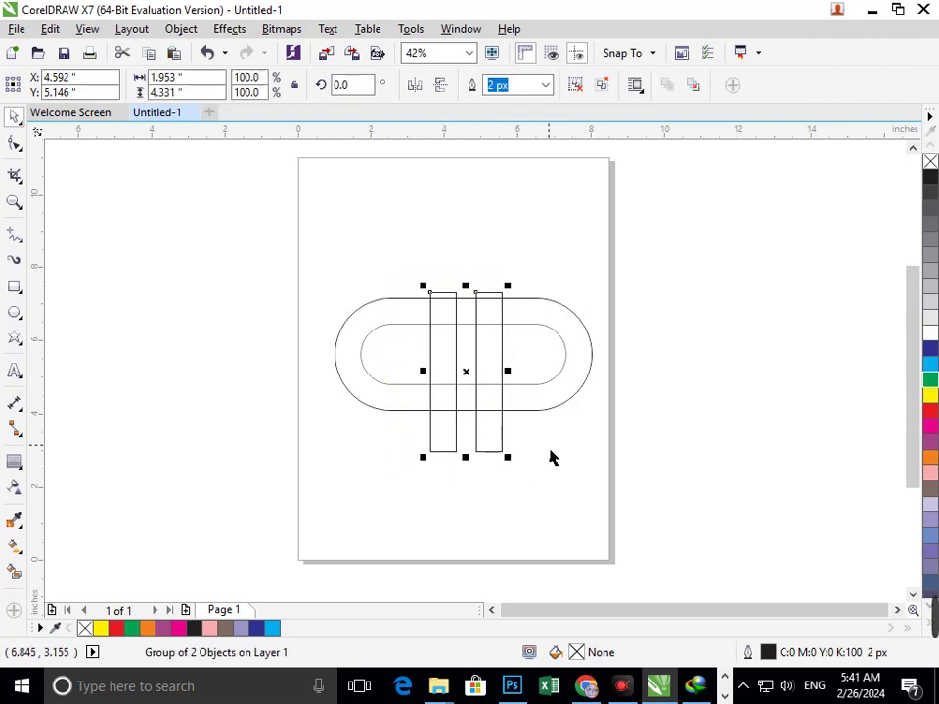
Step: Centre the grouped rectangles horizontally on the rounded shape
{"action": "left_click_drag", "start_coordinate": [547, 406], "coordinate": [547, 475]}
{"action": "key", "text": "ctrl+z"}
{"action": "left_click", "coordinate": [456, 446]}
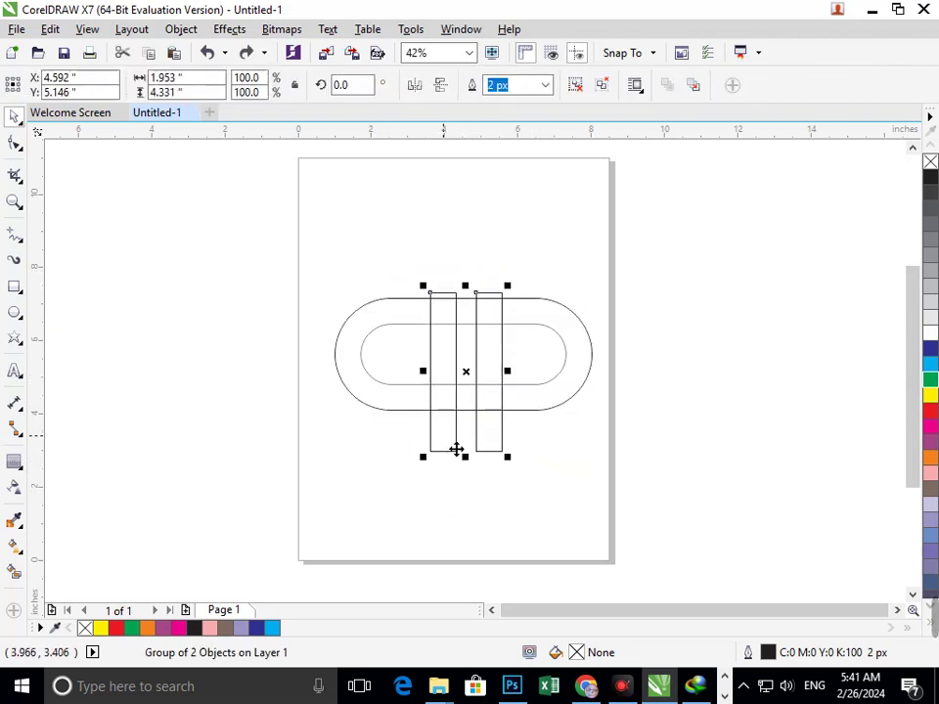
{"action": "left_click", "coordinate": [569, 398], "text": "shift"}
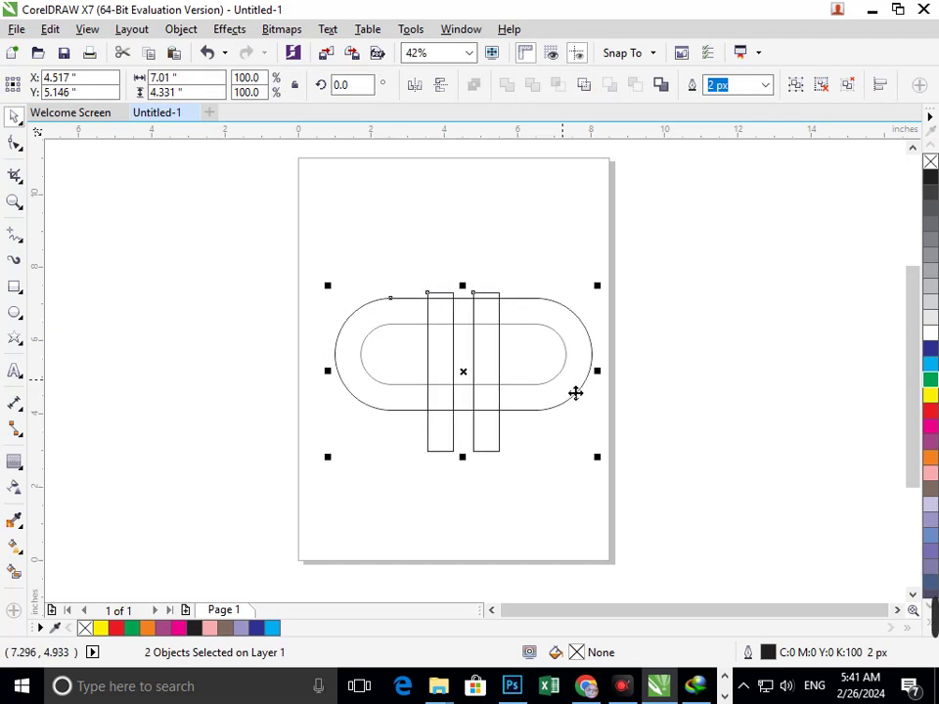
{"action": "left_click", "coordinate": [463, 482]}
{"action": "left_click", "coordinate": [455, 451]}
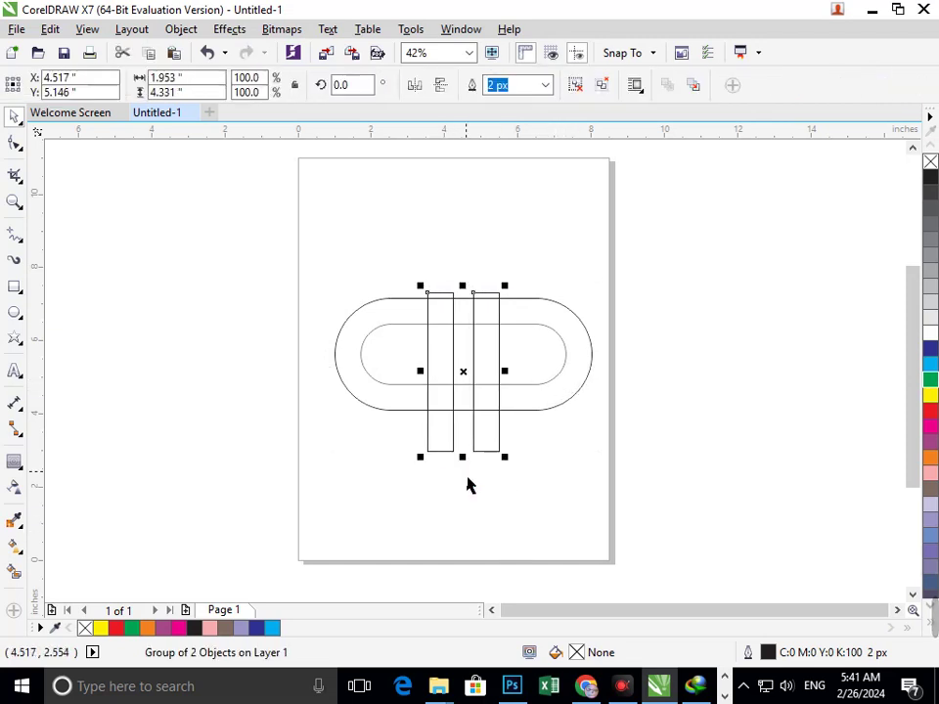
Step: Lengthen the grouped rectangles downward to about 5.53 inches tall
{"action": "left_click", "coordinate": [467, 468]}
{"action": "left_click", "coordinate": [456, 396]}
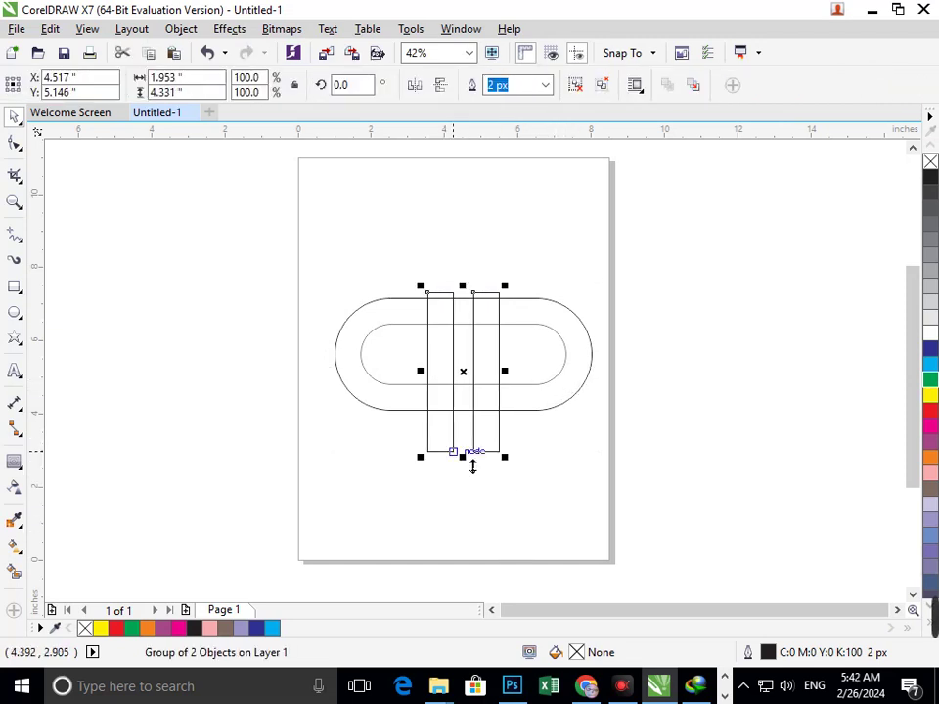
{"action": "left_click_drag", "start_coordinate": [473, 465], "coordinate": [484, 515]}
{"action": "left_click", "coordinate": [491, 567]}
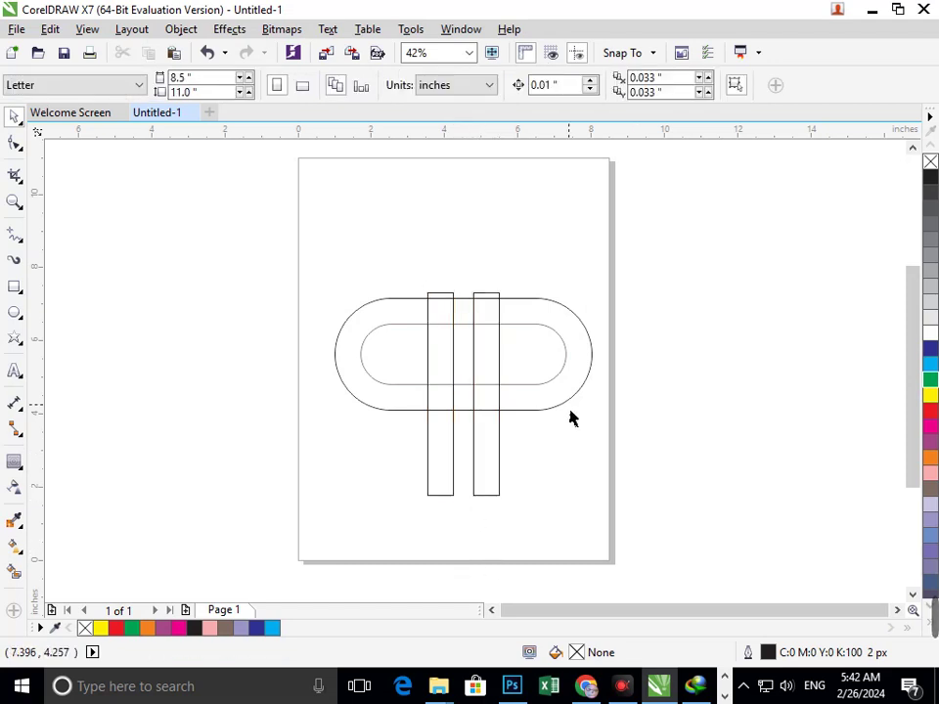
Step: Smart-fill the bars' lower legs, their sections inside the inner contour and the left and right loops with slate blue
{"action": "left_click", "coordinate": [13, 574]}
{"action": "left_click", "coordinate": [441, 460]}
{"action": "left_click", "coordinate": [486, 428]}
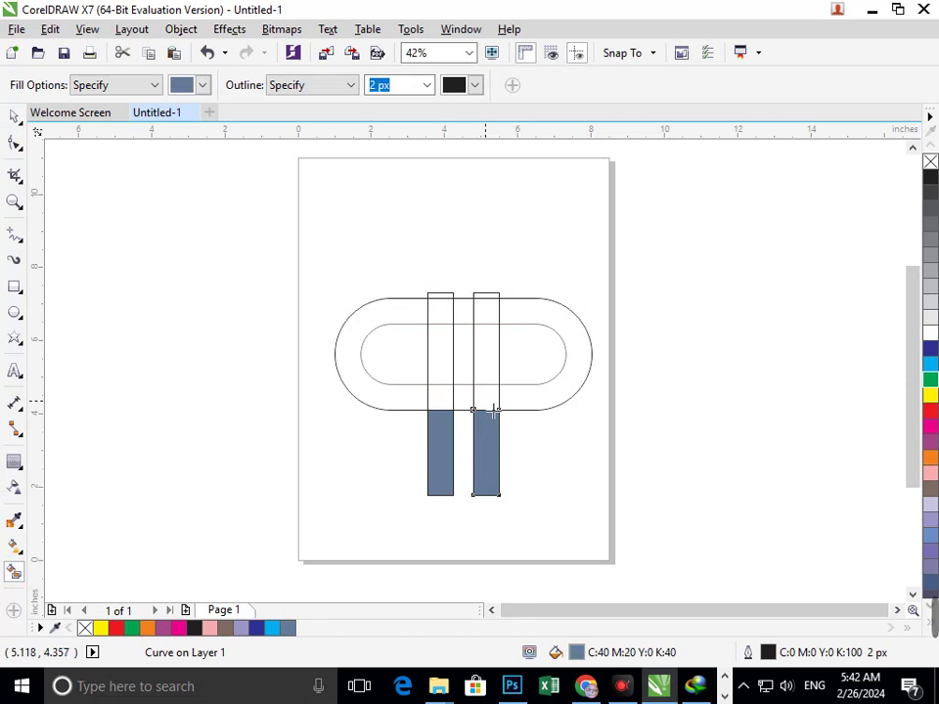
{"action": "left_click", "coordinate": [490, 379]}
{"action": "left_click", "coordinate": [448, 375]}
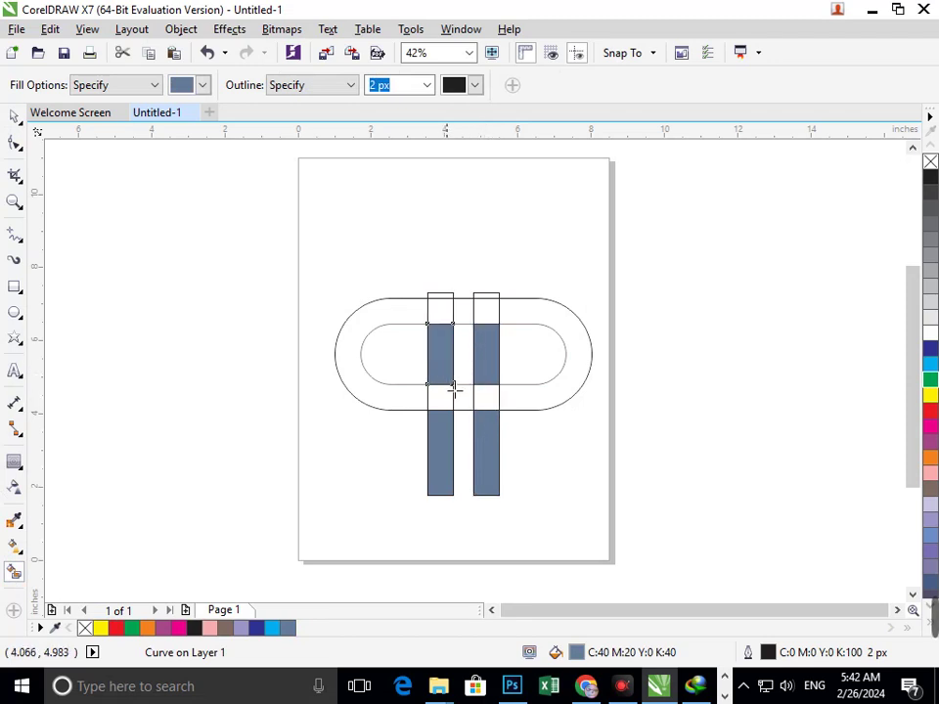
{"action": "left_click", "coordinate": [562, 388]}
{"action": "left_click", "coordinate": [362, 380]}
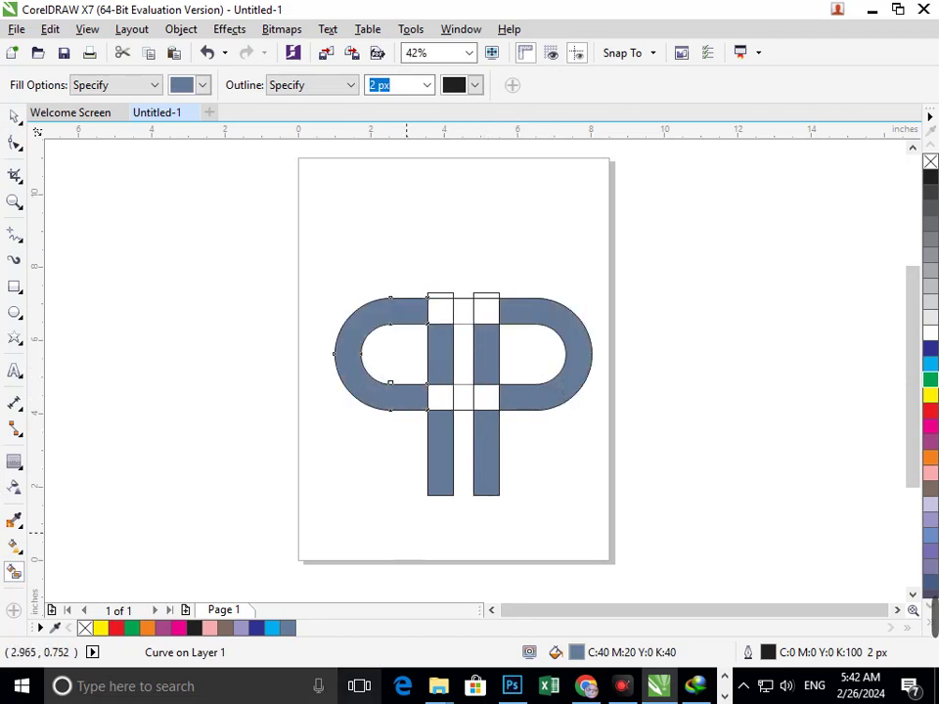
Step: Smart-fill the four areas where the two bars cross the upper and lower contour bands with slate blue
{"action": "left_click", "coordinate": [439, 317]}
{"action": "left_click", "coordinate": [496, 322]}
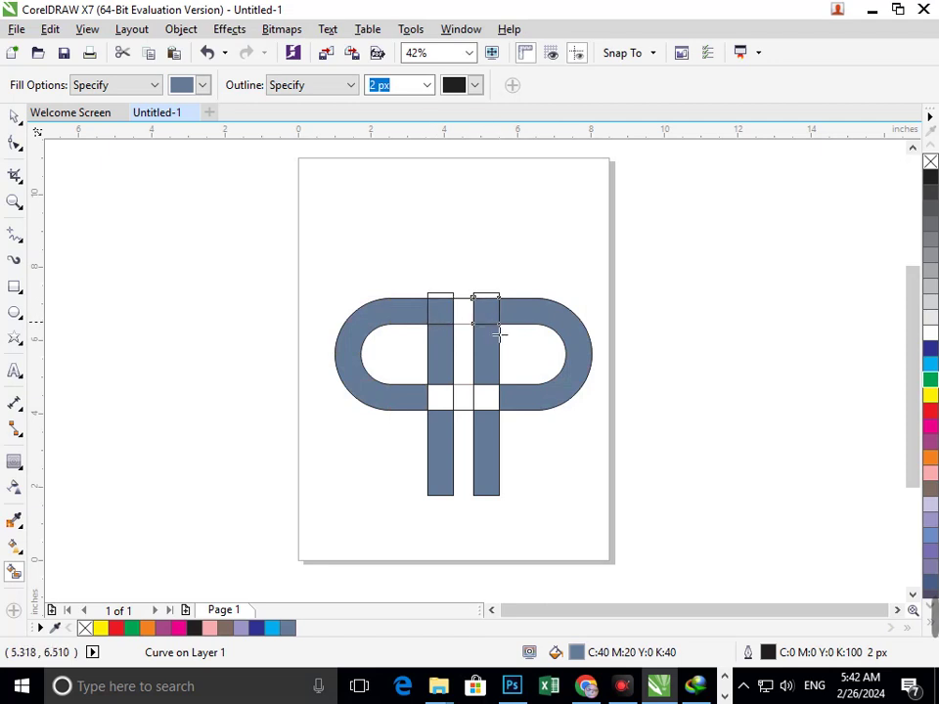
{"action": "left_click", "coordinate": [450, 406]}
{"action": "left_click", "coordinate": [486, 401]}
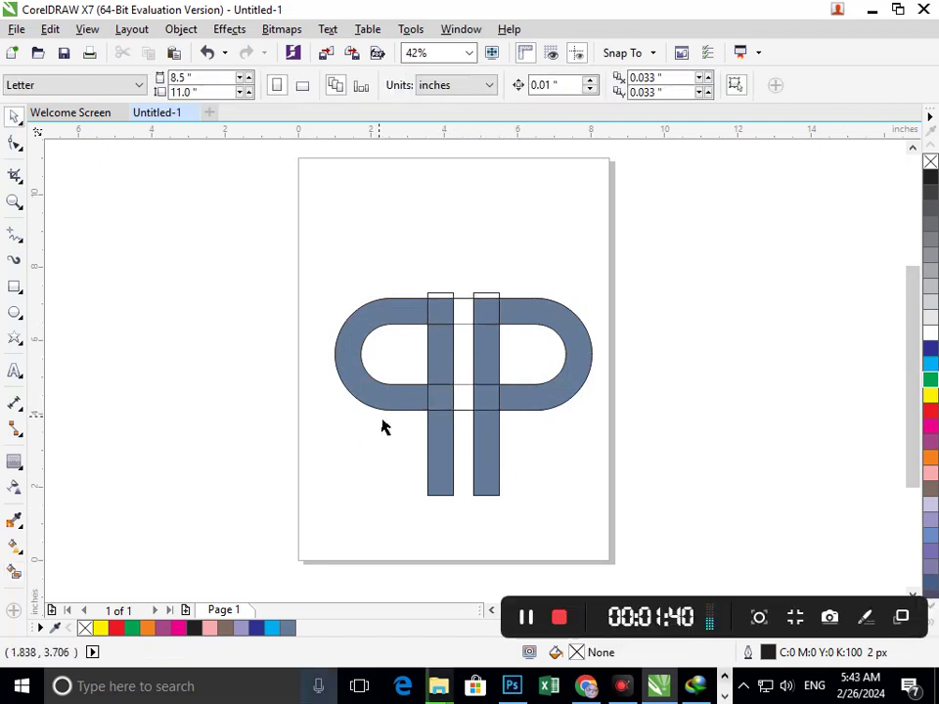
Step: Remove the fill from all objects of the double-P drawing, leaving only their outlines
{"action": "left_click_drag", "start_coordinate": [393, 402], "coordinate": [348, 430]}
{"action": "key", "text": "ctrl+z"}
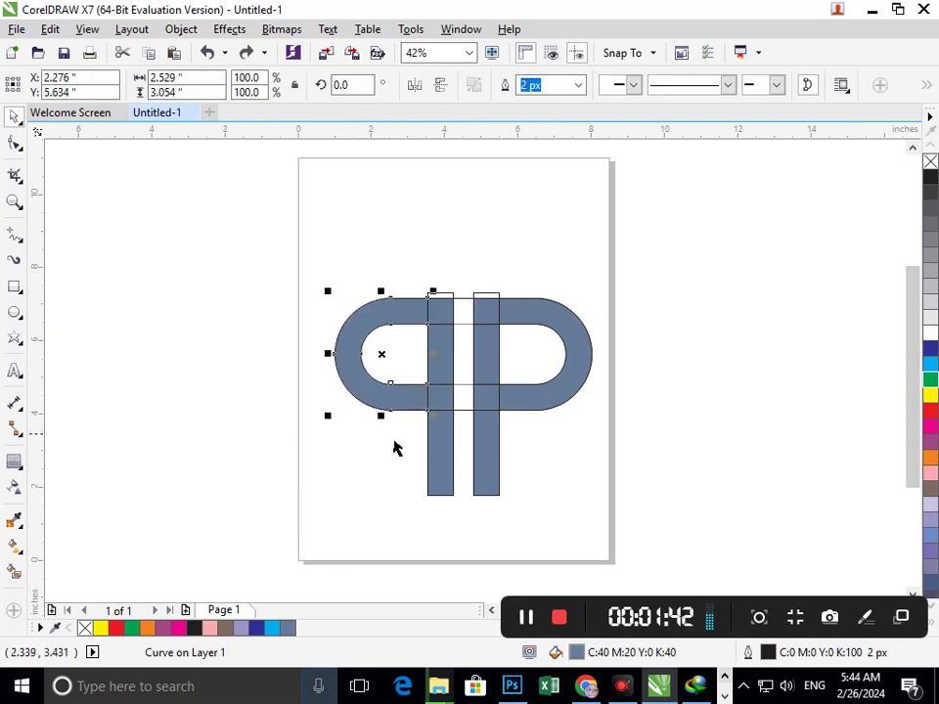
{"action": "left_click_drag", "start_coordinate": [311, 227], "coordinate": [631, 541]}
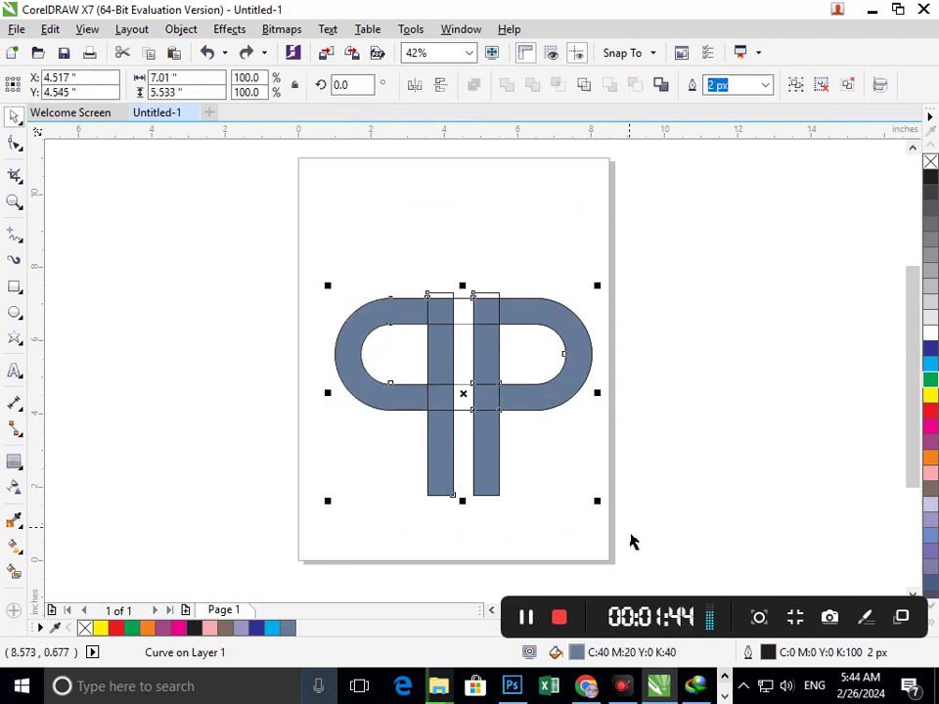
{"action": "left_click", "coordinate": [930, 161]}
{"action": "left_click", "coordinate": [629, 584]}
{"action": "left_click_drag", "start_coordinate": [548, 410], "coordinate": [538, 463]}
{"action": "key", "text": "ctrl+z"}
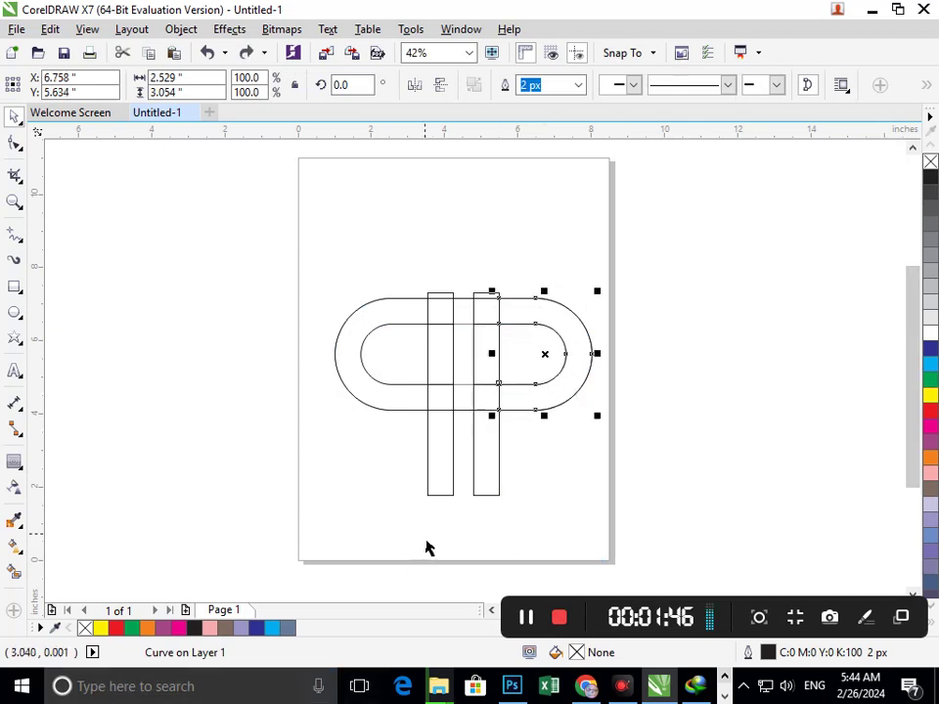
{"action": "left_click", "coordinate": [547, 483]}
{"action": "left_click_drag", "start_coordinate": [462, 412], "coordinate": [456, 467]}
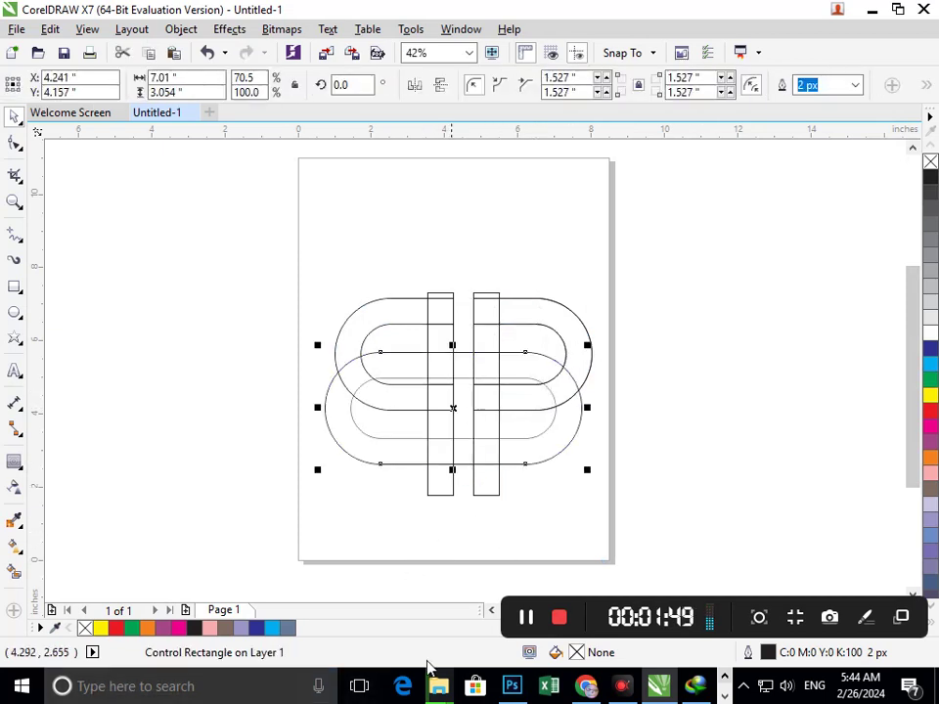
{"action": "key", "text": "ctrl+z"}
Step: Break the rounded shape's contour group apart
{"action": "left_click", "coordinate": [180, 28]}
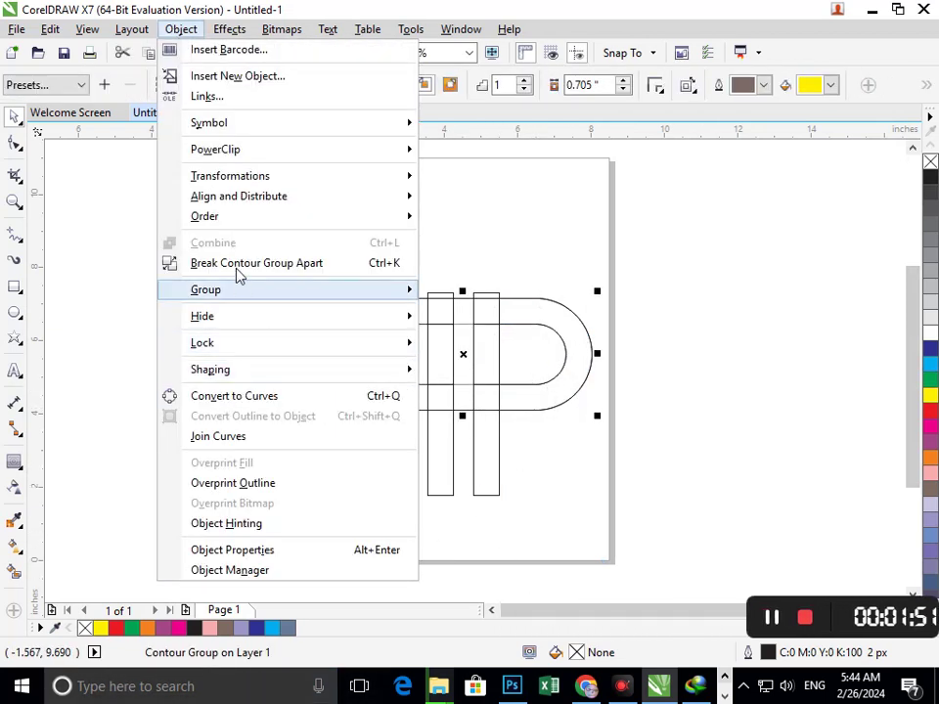
{"action": "left_click", "coordinate": [97, 278]}
{"action": "key", "text": "ctrl+k"}
Step: Add a one-step outward contour with an offset of about 0.175 inches to the outer rounded rectangle
{"action": "left_click", "coordinate": [18, 470]}
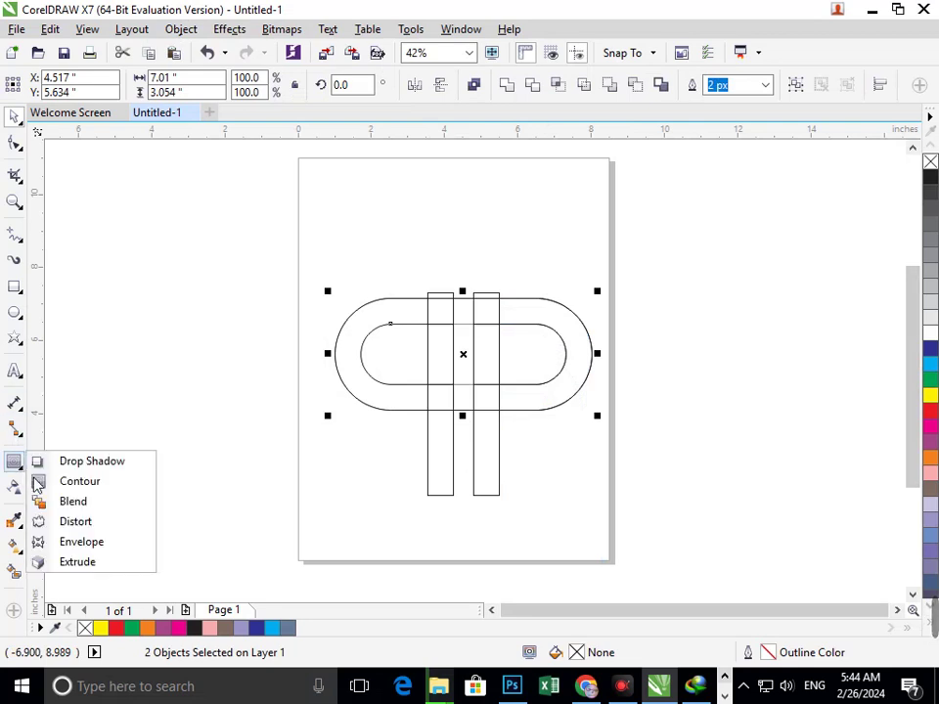
{"action": "left_click", "coordinate": [63, 482]}
{"action": "left_click", "coordinate": [468, 417]}
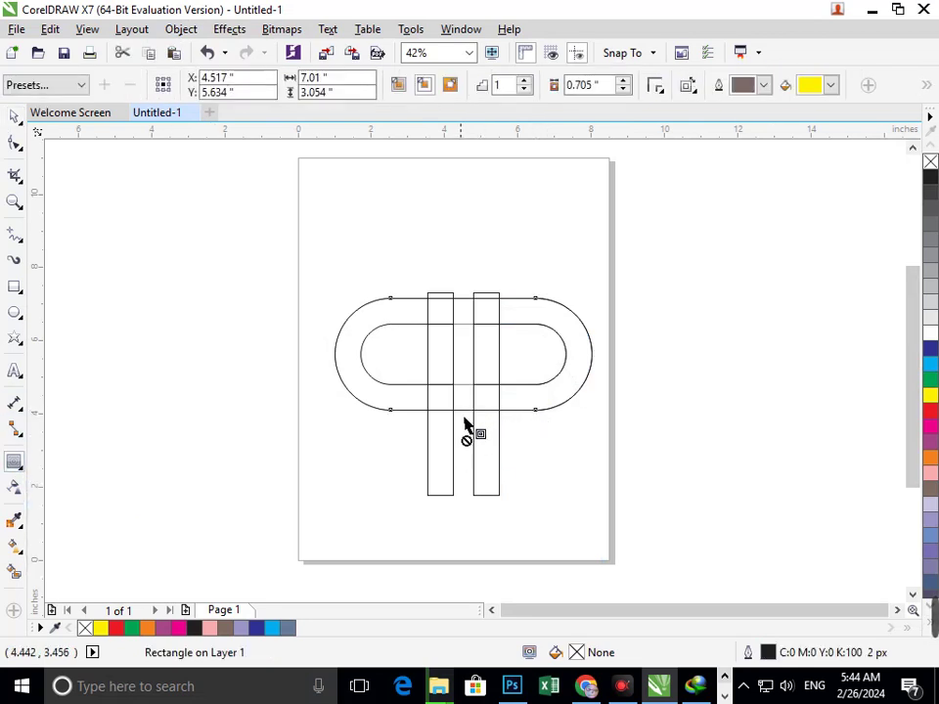
{"action": "left_click_drag", "start_coordinate": [394, 416], "coordinate": [384, 430]}
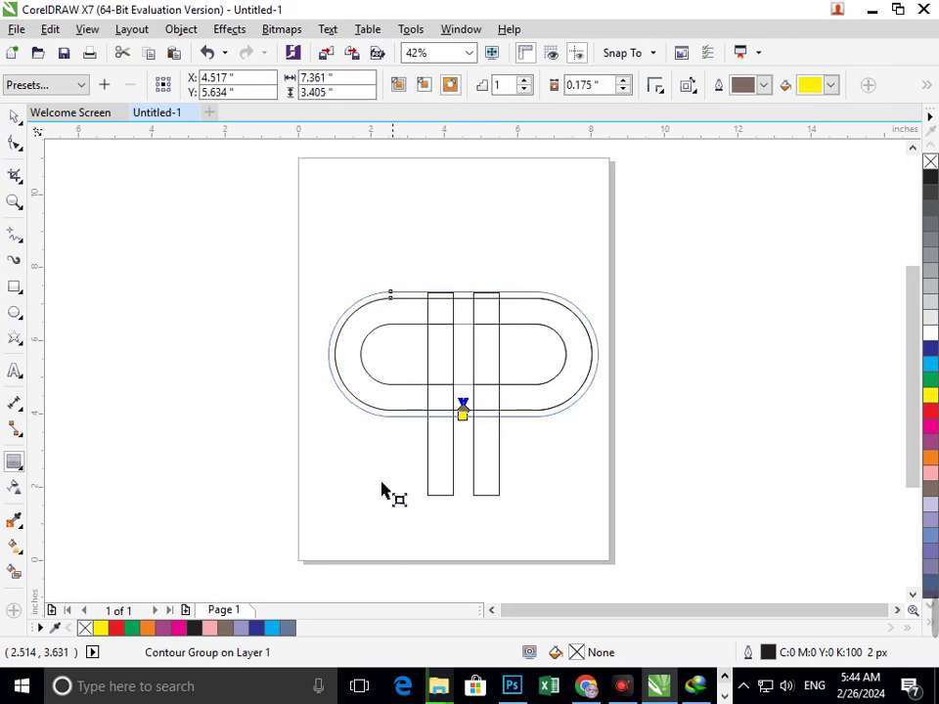
Step: Smart-fill the left P with slate blue: its stem below the outer contour, the bar sections inside the rounded shape and the curved band
{"action": "left_click", "coordinate": [14, 575]}
{"action": "left_click", "coordinate": [450, 473]}
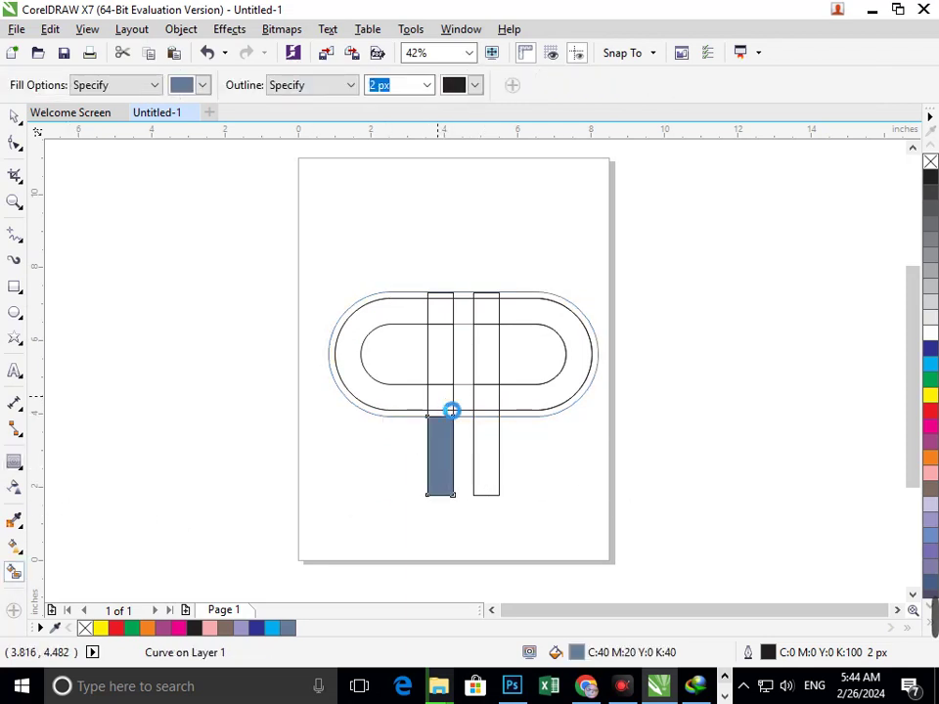
{"action": "left_click", "coordinate": [440, 396]}
{"action": "left_click", "coordinate": [440, 354]}
{"action": "left_click", "coordinate": [440, 308]}
{"action": "left_click", "coordinate": [421, 312]}
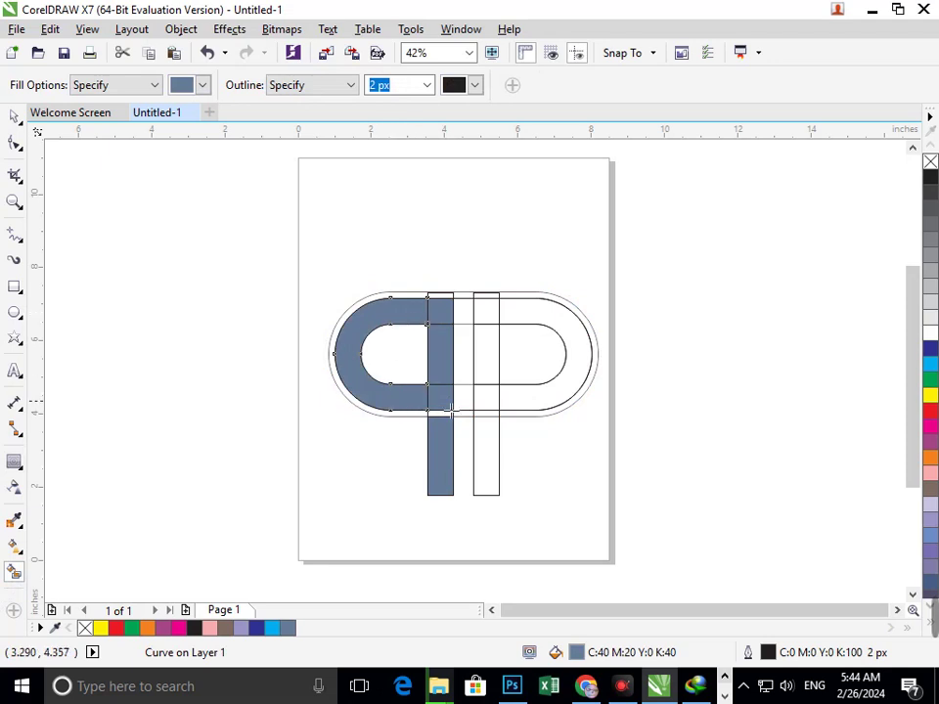
Step: Smart-fill the right P with slate blue: its curved band, the bar sections inside the rounded shape and the lower stem
{"action": "left_click", "coordinate": [489, 399]}
{"action": "left_click", "coordinate": [516, 402]}
{"action": "left_click", "coordinate": [489, 361]}
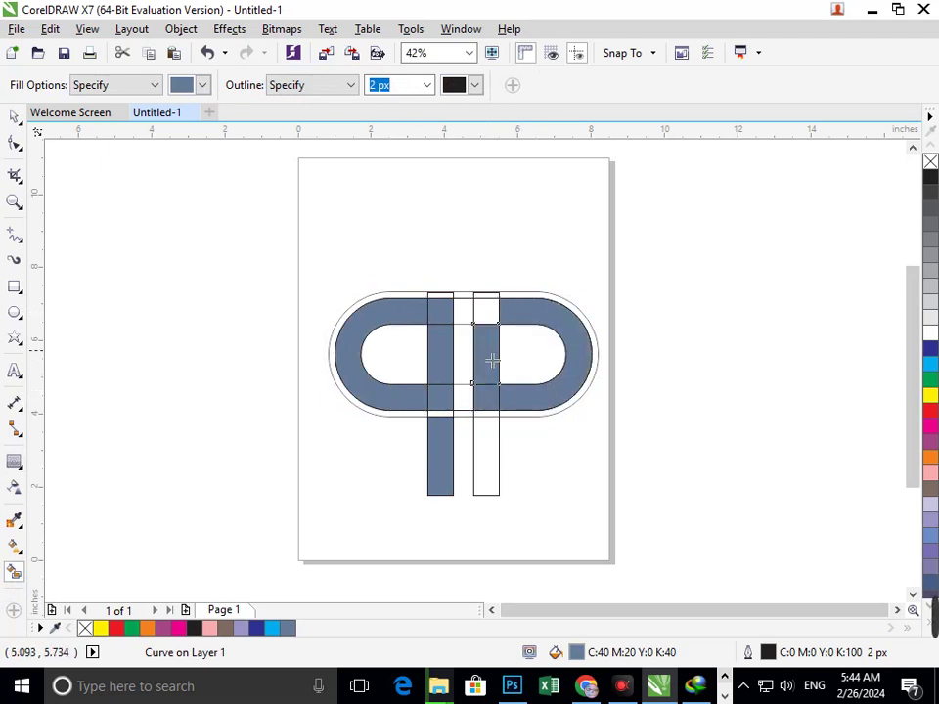
{"action": "left_click", "coordinate": [489, 313]}
{"action": "left_click", "coordinate": [493, 480]}
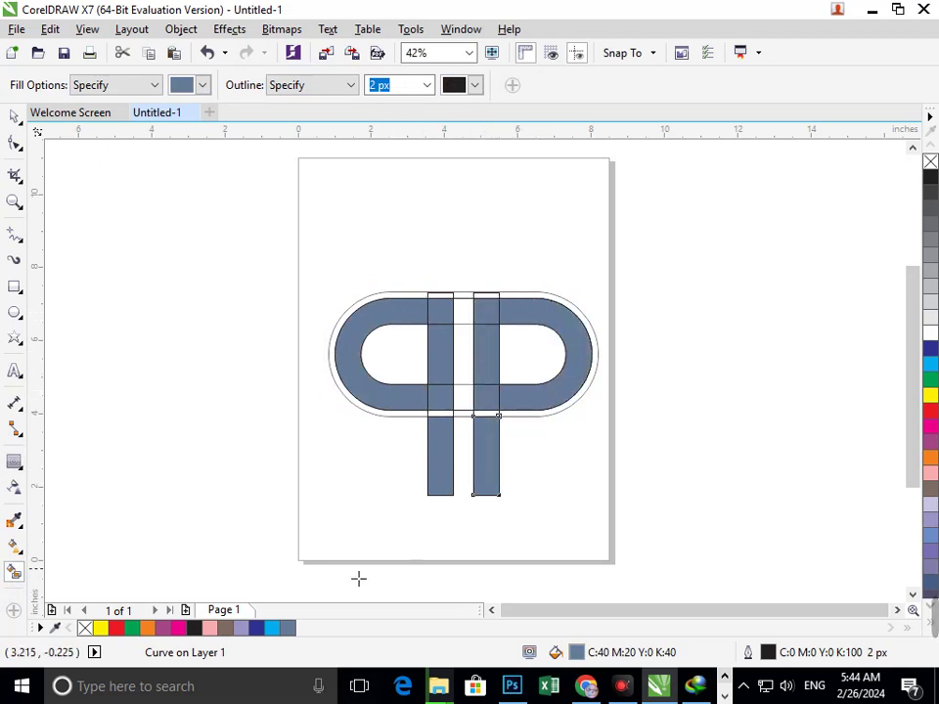
Step: Draw a horizontal 2-point line about 2.74 inches long across both bars, just above the lower band's inner edge
{"action": "mouse_move", "coordinate": [833, 620]}
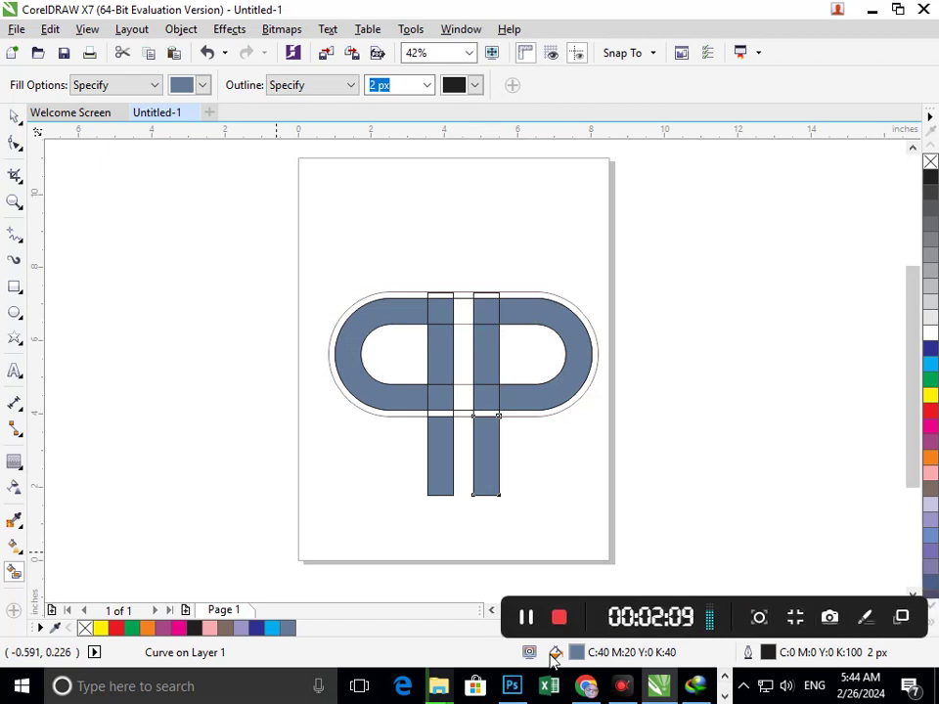
{"action": "scroll", "coordinate": [480, 377], "scroll_direction": "up", "scroll_amount": 3}
{"action": "left_click", "coordinate": [23, 247]}
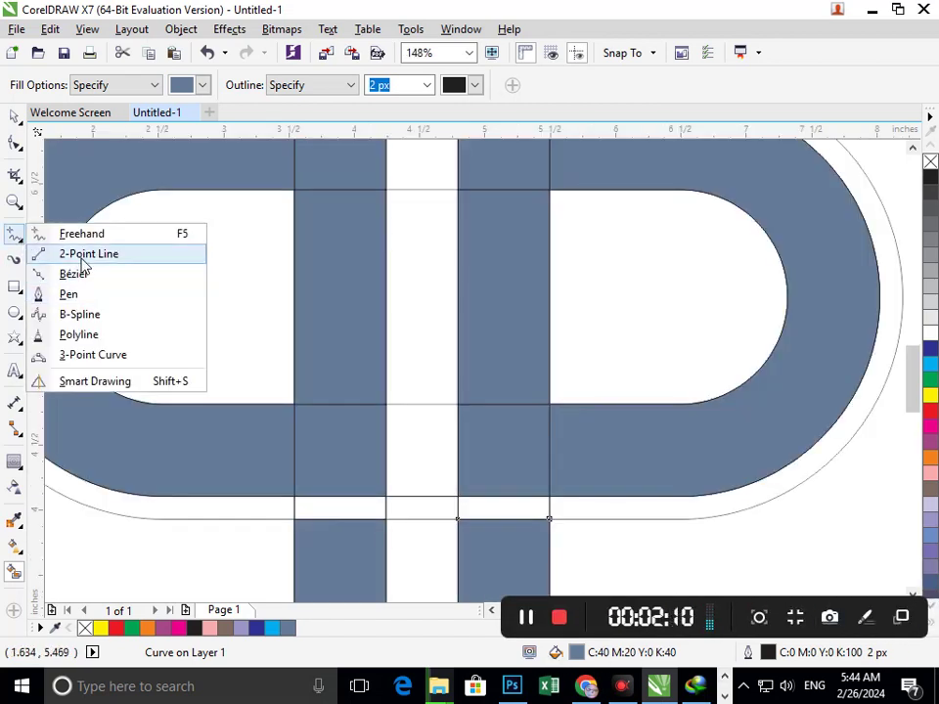
{"action": "left_click", "coordinate": [79, 253]}
{"action": "left_click_drag", "start_coordinate": [268, 389], "coordinate": [626, 388]}
{"action": "left_click", "coordinate": [14, 117]}
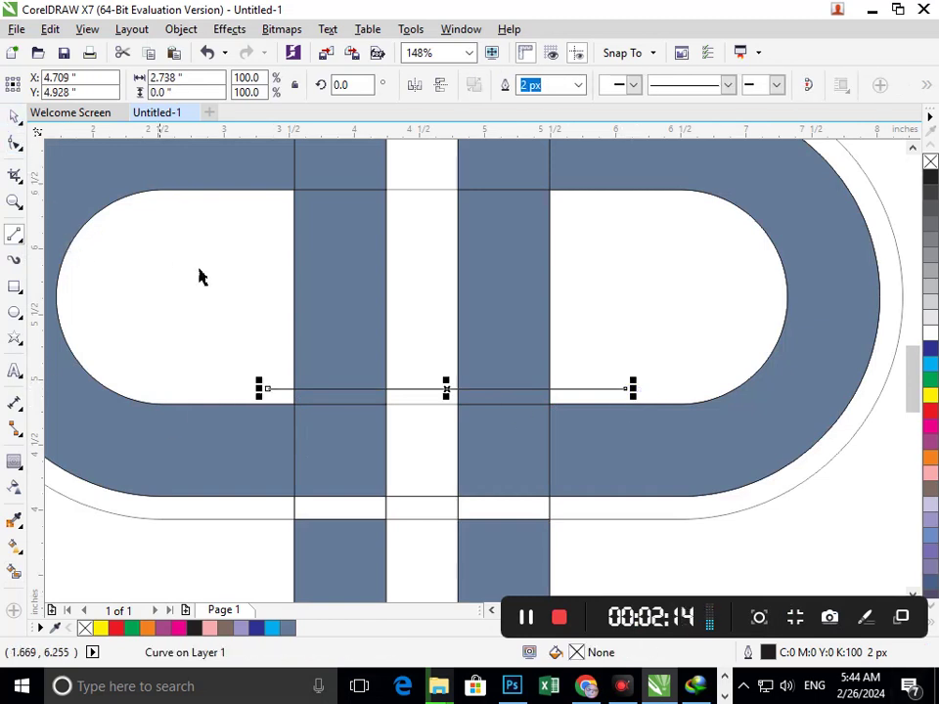
Step: Delete the slate blue middle sections of both bars between the upper and lower bands
{"action": "left_click_drag", "start_coordinate": [316, 315], "coordinate": [162, 310]}
{"action": "key", "text": "Delete"}
{"action": "left_click_drag", "start_coordinate": [517, 330], "coordinate": [102, 363]}
{"action": "left_click", "coordinate": [98, 363]}
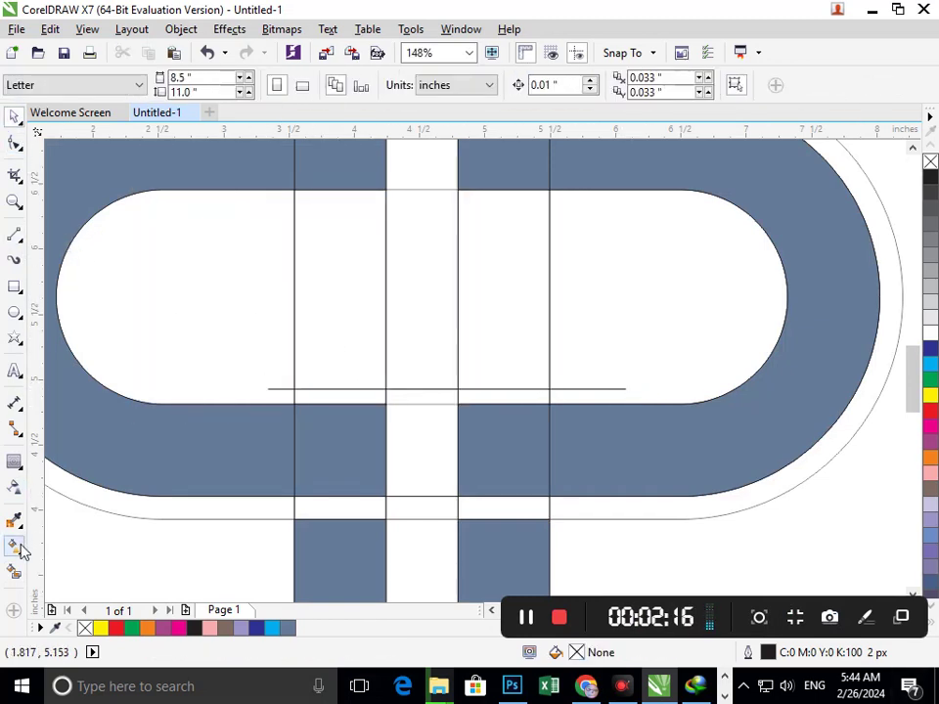
Step: Smart-fill the middle sections of both bars above the horizontal line with slate blue
{"action": "left_click", "coordinate": [356, 332]}
{"action": "left_click", "coordinate": [15, 573]}
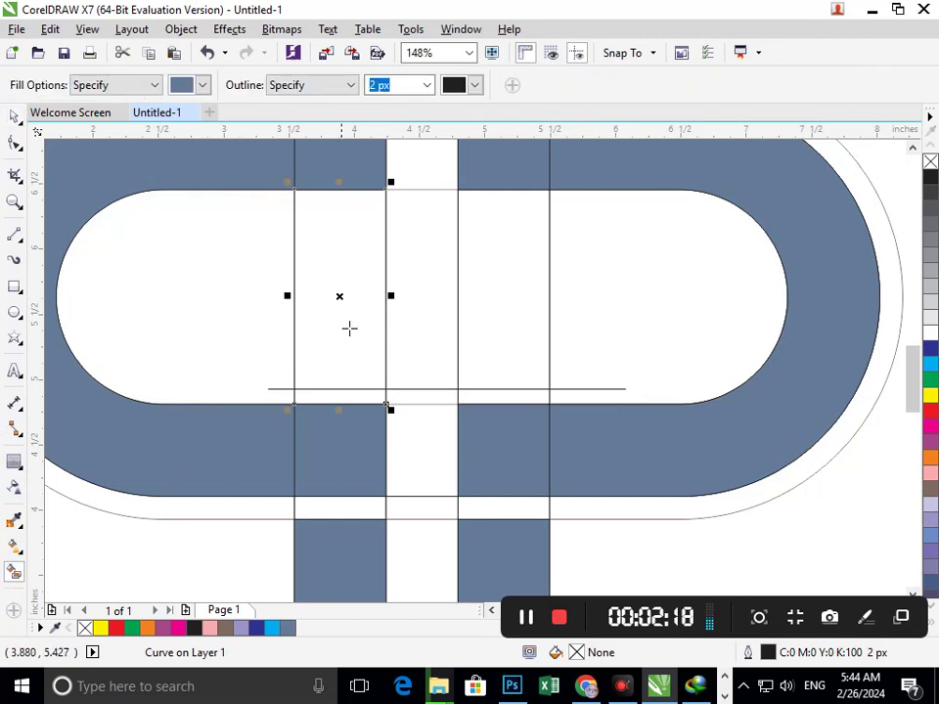
{"action": "left_click", "coordinate": [348, 326]}
{"action": "left_click", "coordinate": [497, 333]}
{"action": "left_click_drag", "start_coordinate": [421, 432], "coordinate": [426, 440]}
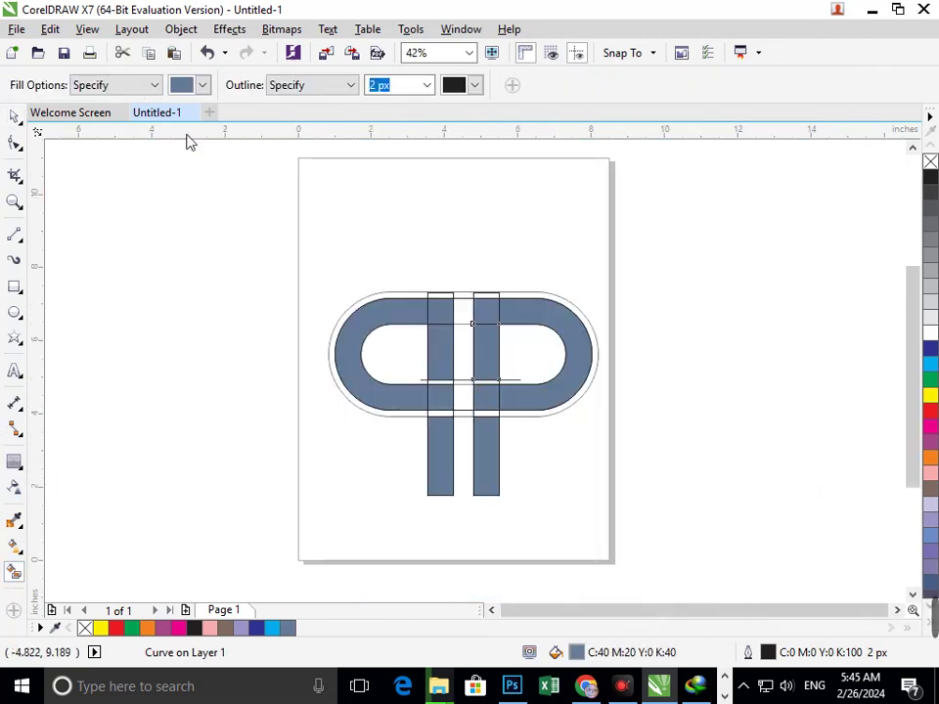
Step: Delete the outer contour, the rounded rectangle outlines and the horizontal helper line, keeping the filled pieces
{"action": "left_click", "coordinate": [15, 116]}
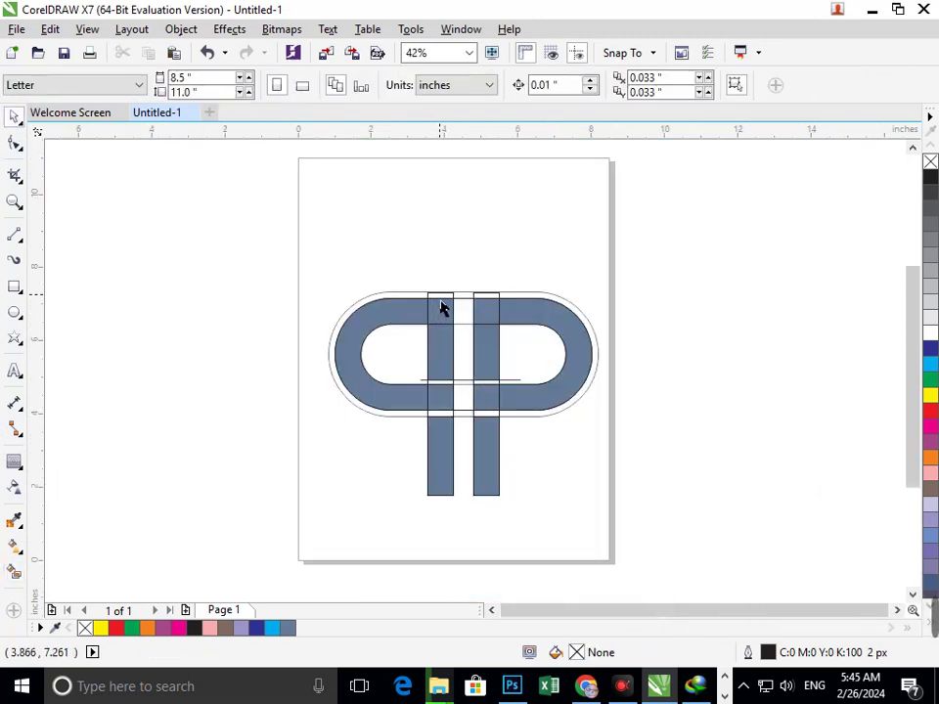
{"action": "left_click_drag", "start_coordinate": [440, 308], "coordinate": [320, 308]}
{"action": "key", "text": "Delete"}
{"action": "left_click", "coordinate": [457, 294]}
{"action": "key", "text": "Delete"}
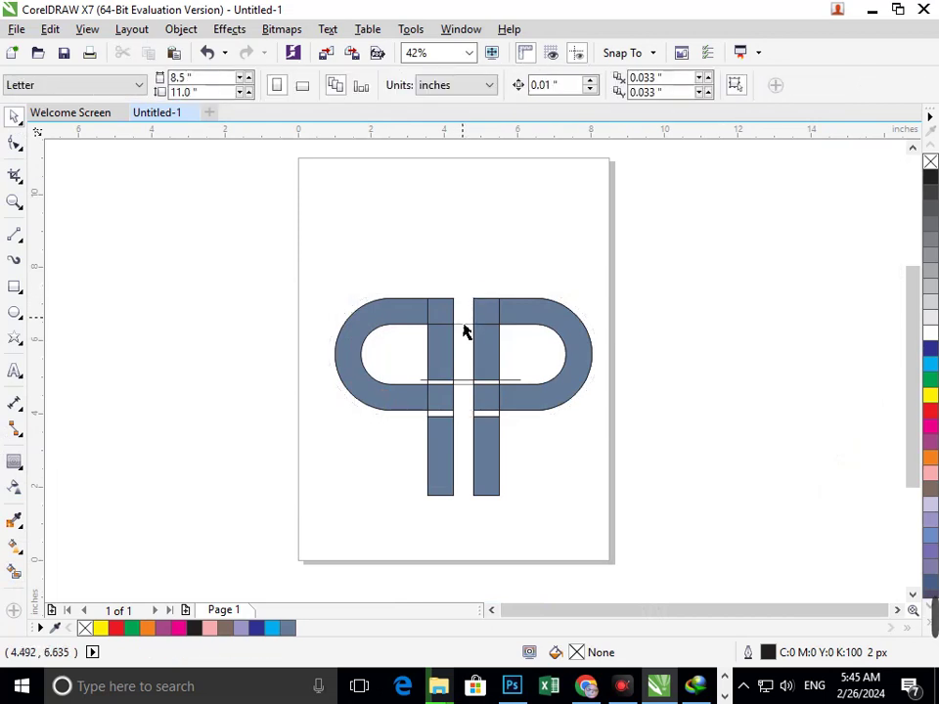
{"action": "left_click", "coordinate": [465, 324]}
{"action": "key", "text": "Delete"}
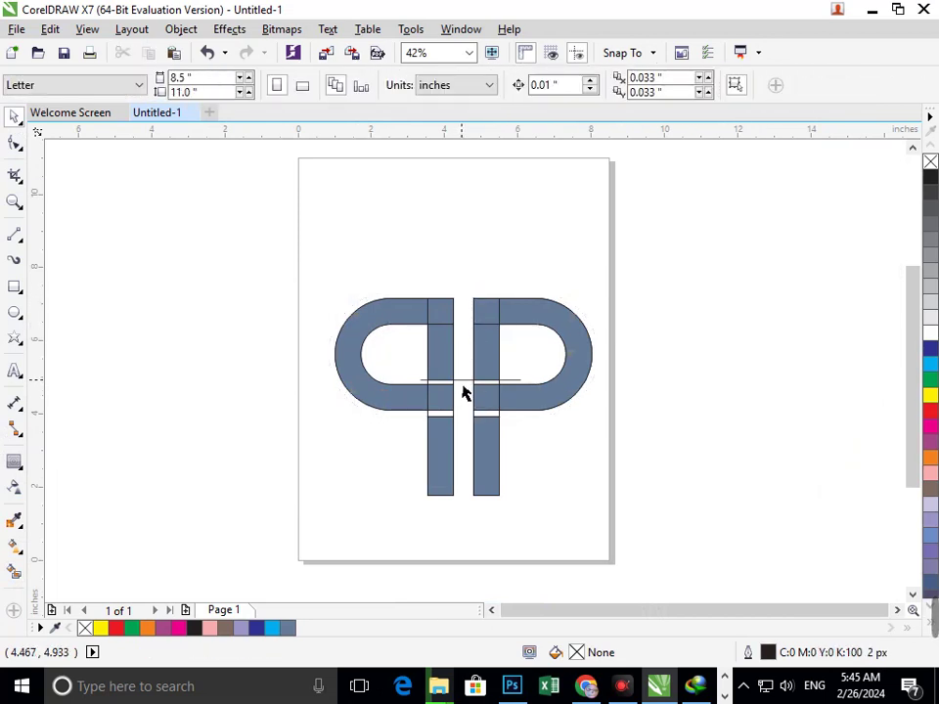
{"action": "left_click", "coordinate": [464, 393]}
{"action": "key", "text": "Delete"}
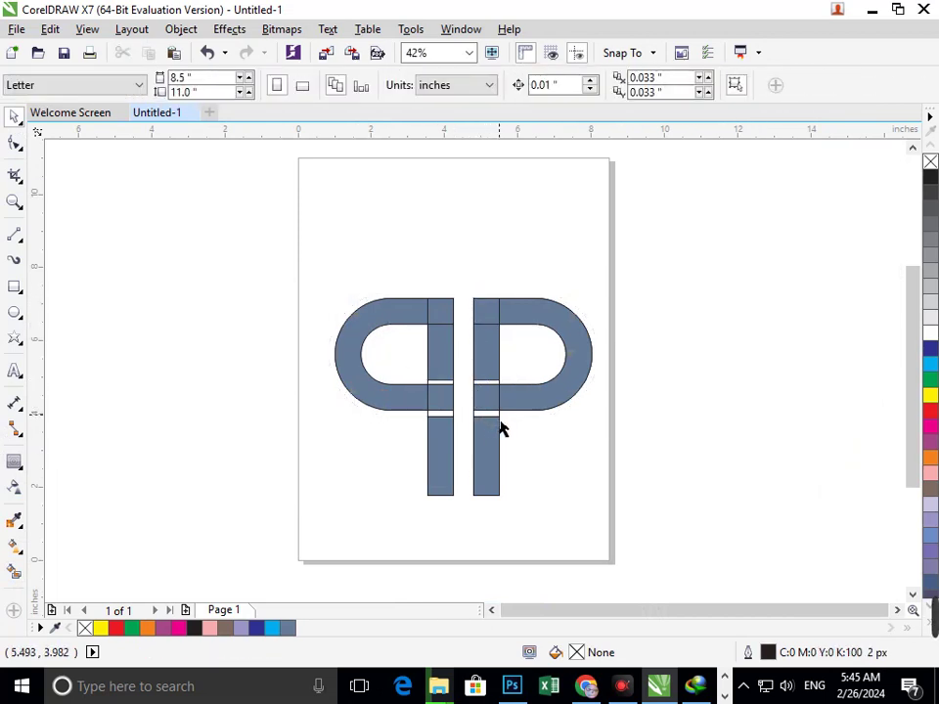
{"action": "left_click", "coordinate": [499, 423]}
{"action": "key", "text": "Delete"}
{"action": "key", "text": "ctrl+z"}
{"action": "left_click", "coordinate": [611, 484]}
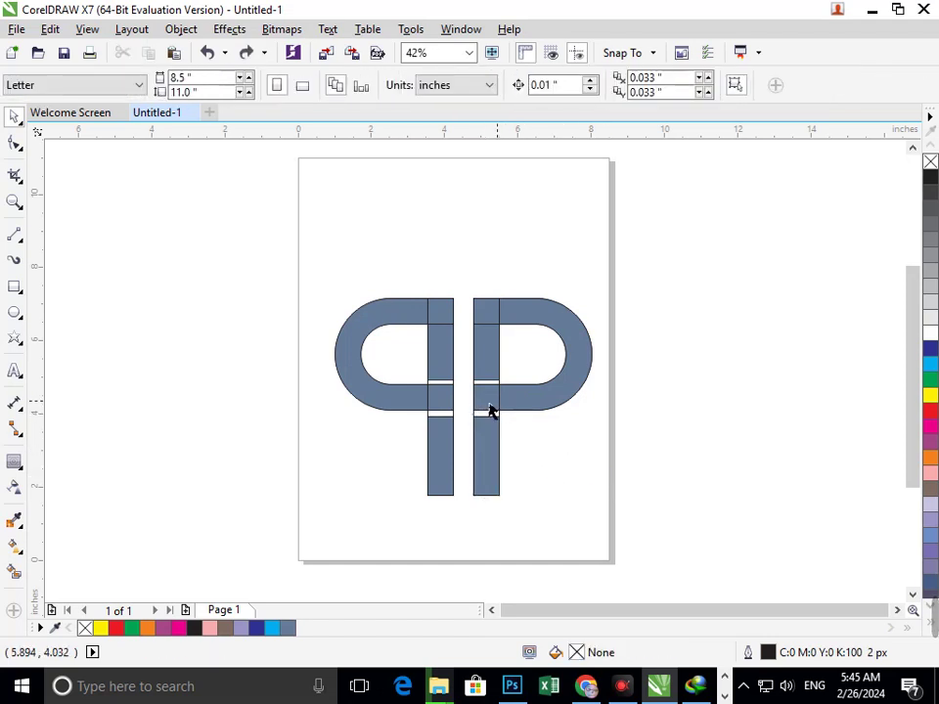
Step: Delete the leftover bar outlines that bridge the gaps above and below the lower band on both Ps
{"action": "scroll", "coordinate": [490, 411], "scroll_direction": "up", "scroll_amount": 4}
{"action": "left_click", "coordinate": [374, 346]}
{"action": "key", "text": "Escape"}
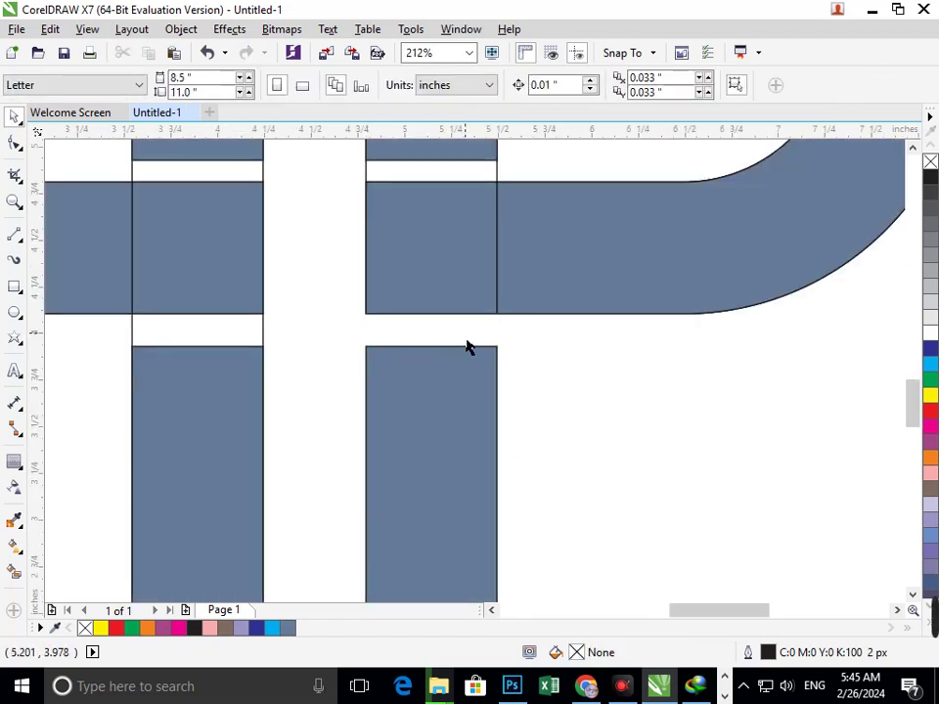
{"action": "left_click", "coordinate": [143, 348]}
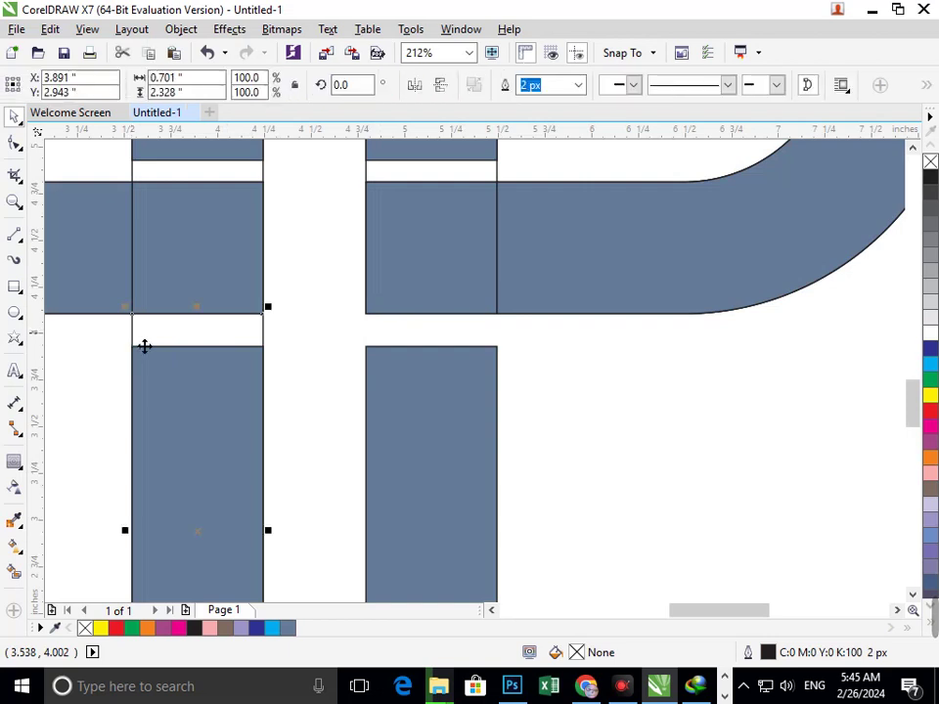
{"action": "key", "text": "Escape"}
{"action": "left_click", "coordinate": [133, 183]}
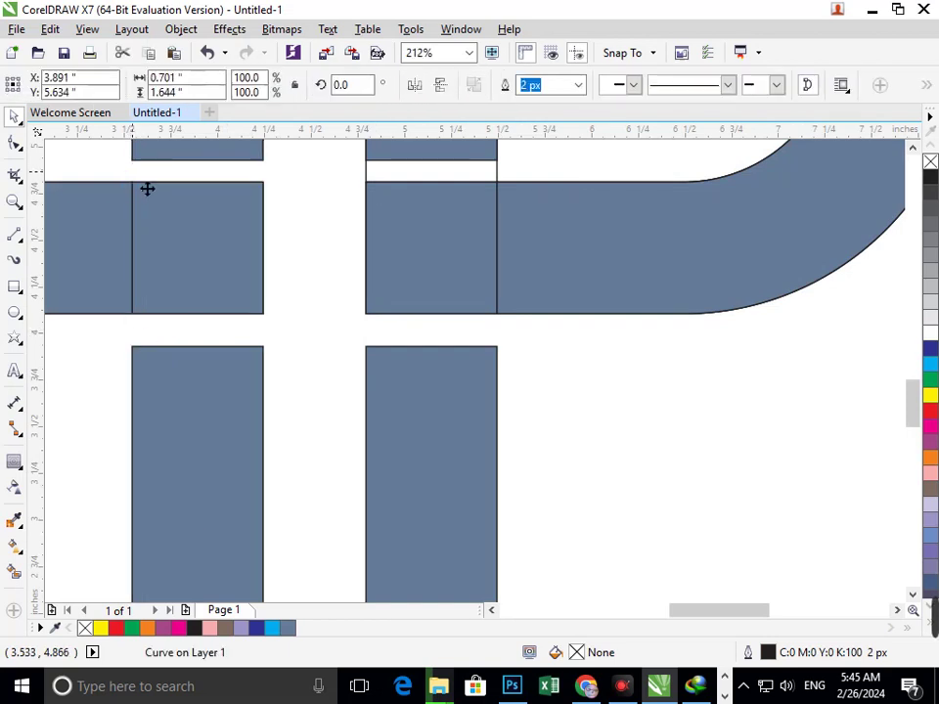
{"action": "key", "text": "Escape"}
{"action": "left_click", "coordinate": [504, 184]}
{"action": "key", "text": "Escape"}
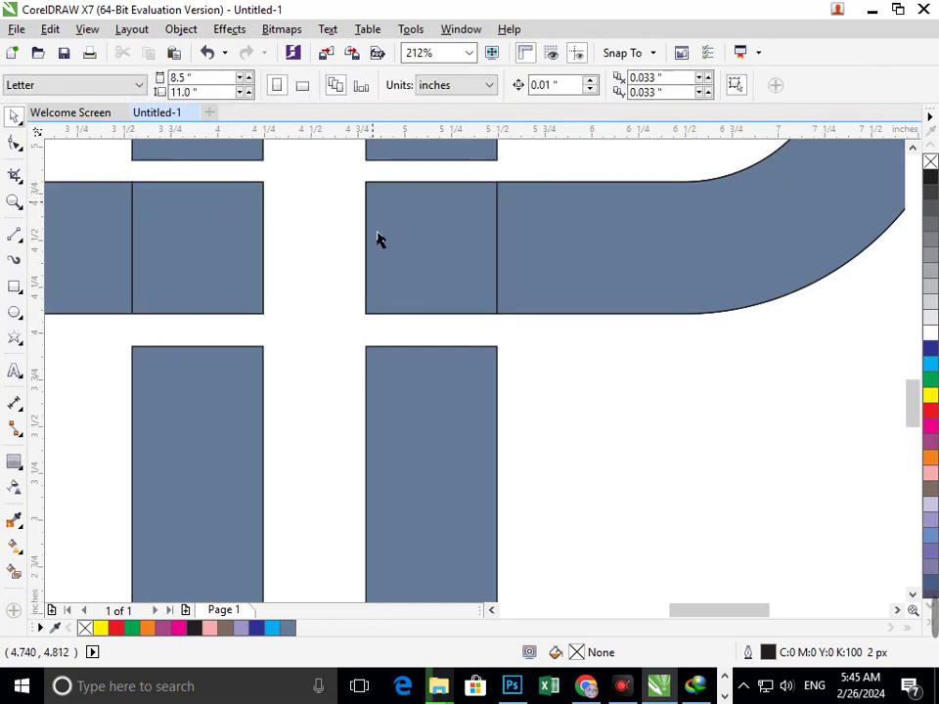
Step: Weld all pieces of the double-P into one curve without the internal dividing lines
{"action": "key", "text": "shift+F4"}
{"action": "left_click_drag", "start_coordinate": [259, 216], "coordinate": [636, 548]}
{"action": "left_click", "coordinate": [504, 88]}
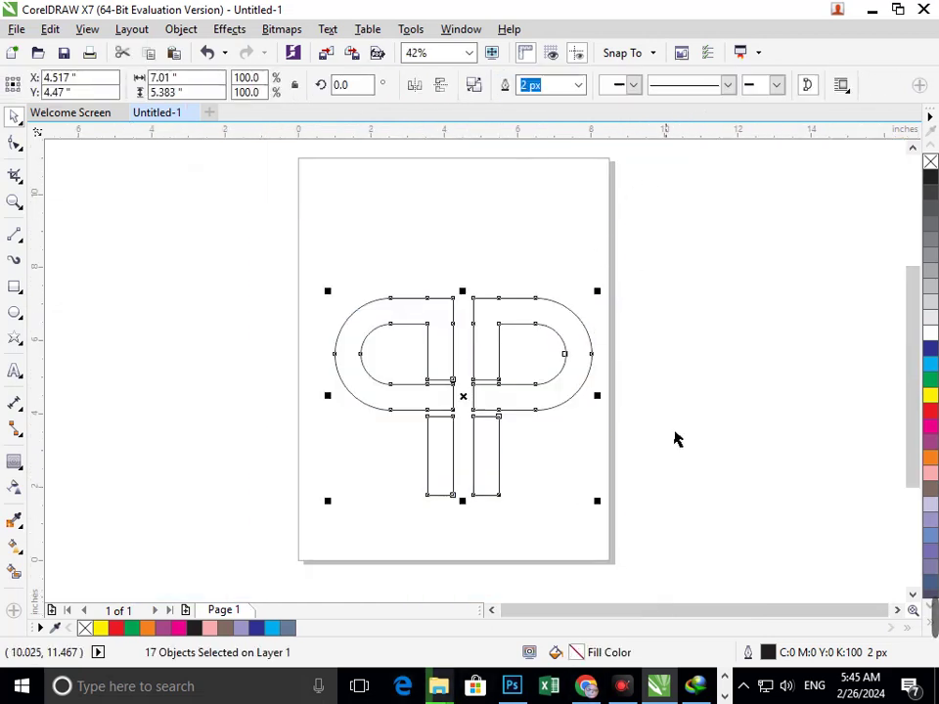
{"action": "key", "text": "Escape"}
{"action": "scroll", "coordinate": [664, 518], "scroll_direction": "up", "scroll_amount": 1}
{"action": "scroll", "coordinate": [664, 518], "scroll_direction": "down", "scroll_amount": 1}
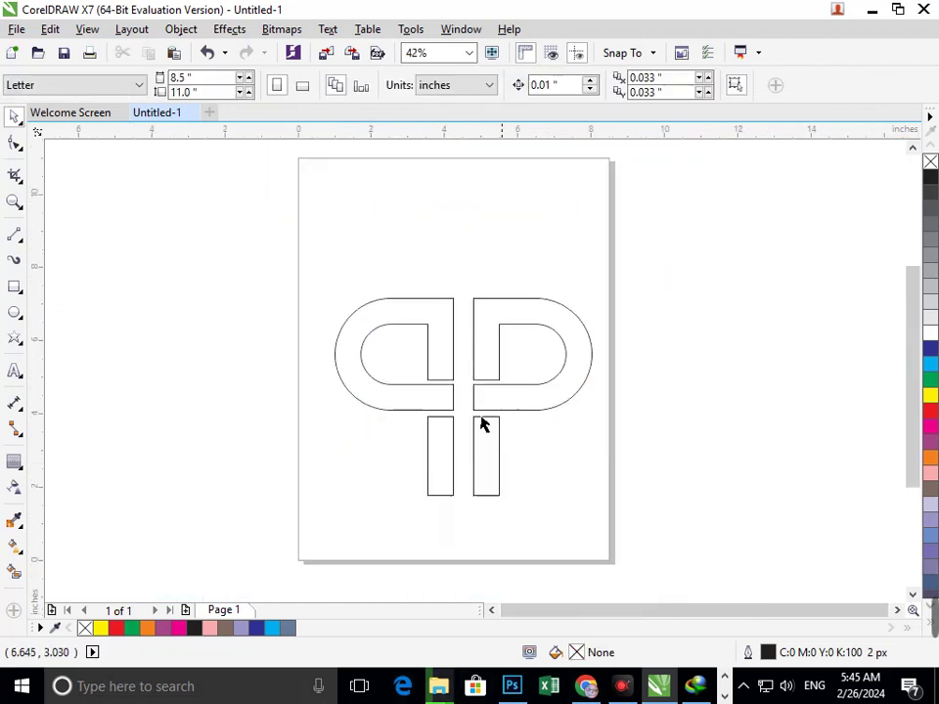
Step: Try a horizontal black-to-white fountain fill extending past the right P, and switch the double-P curve to a texture fill
{"action": "left_click_drag", "start_coordinate": [317, 242], "coordinate": [703, 609]}
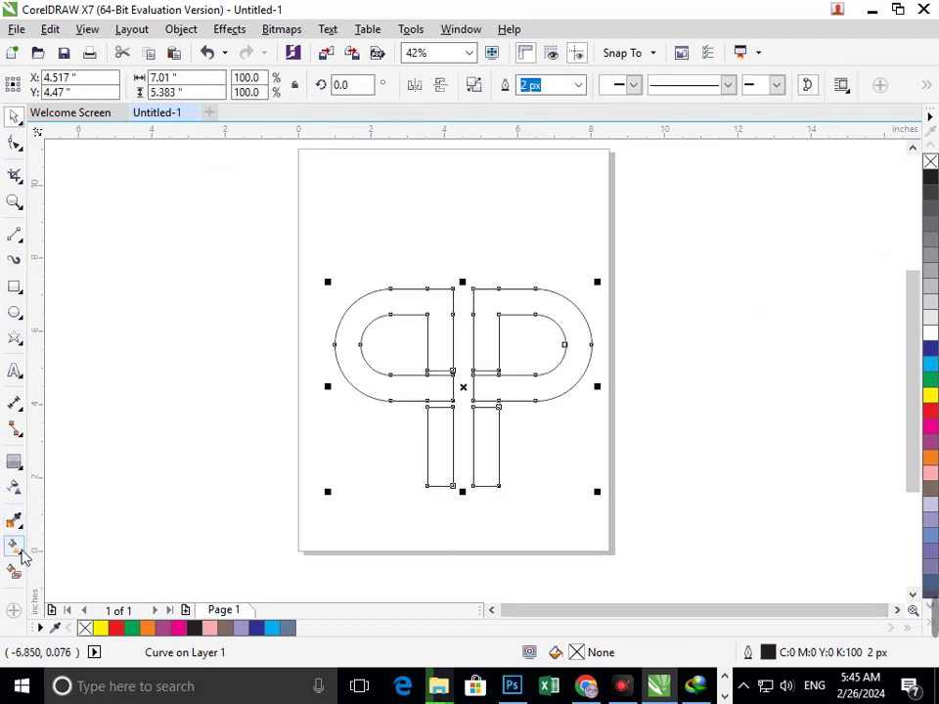
{"action": "left_click", "coordinate": [21, 553]}
{"action": "left_click", "coordinate": [22, 554]}
{"action": "left_click", "coordinate": [82, 545]}
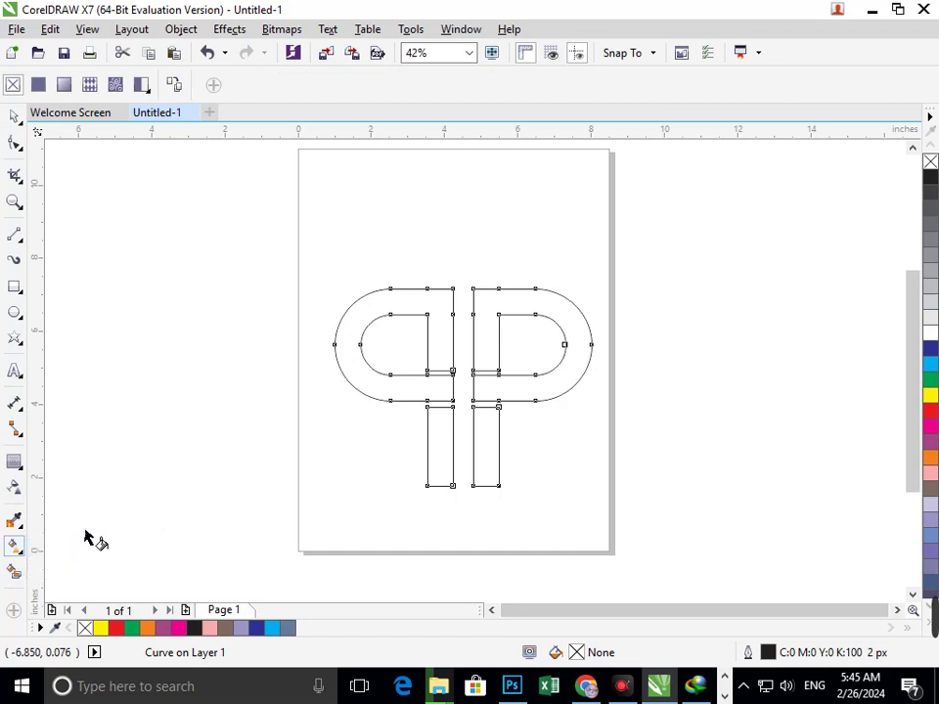
{"action": "left_click_drag", "start_coordinate": [334, 344], "coordinate": [634, 348]}
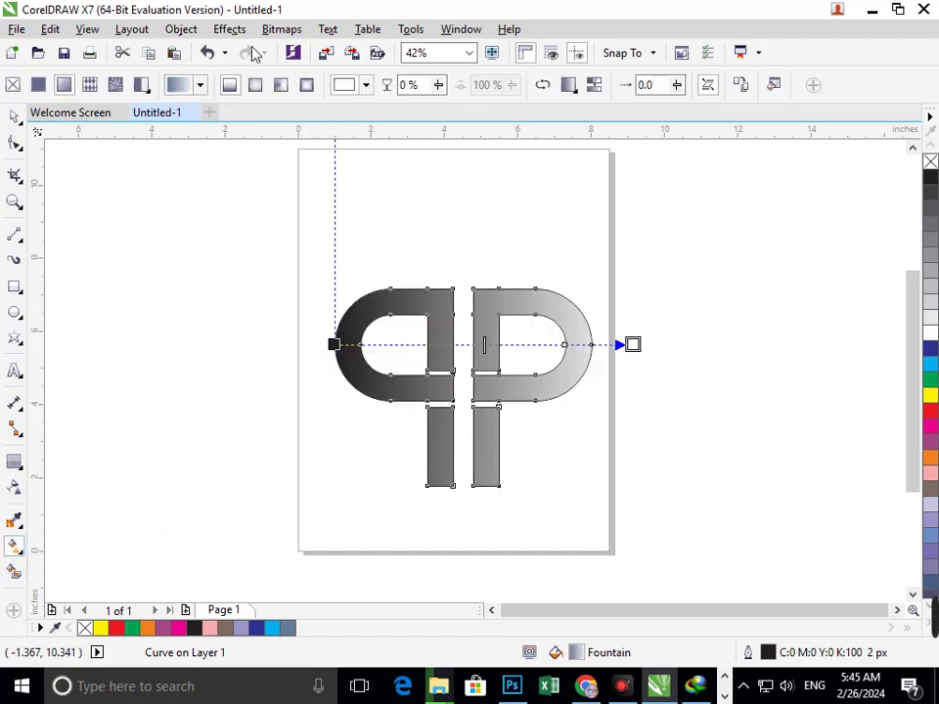
{"action": "left_click", "coordinate": [150, 95]}
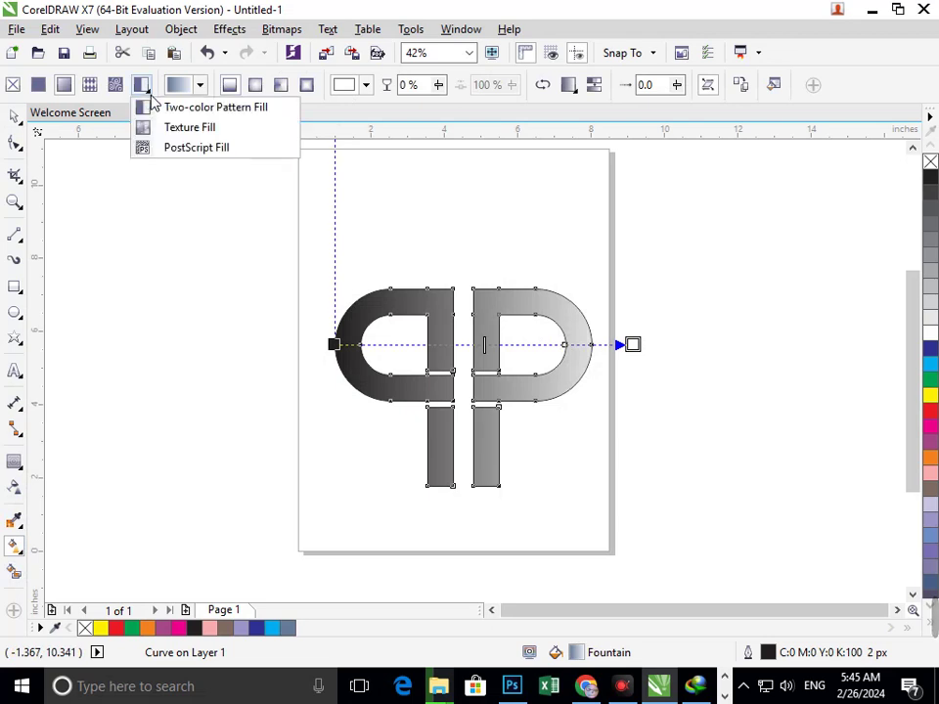
{"action": "left_click", "coordinate": [174, 126]}
{"action": "left_click", "coordinate": [115, 87]}
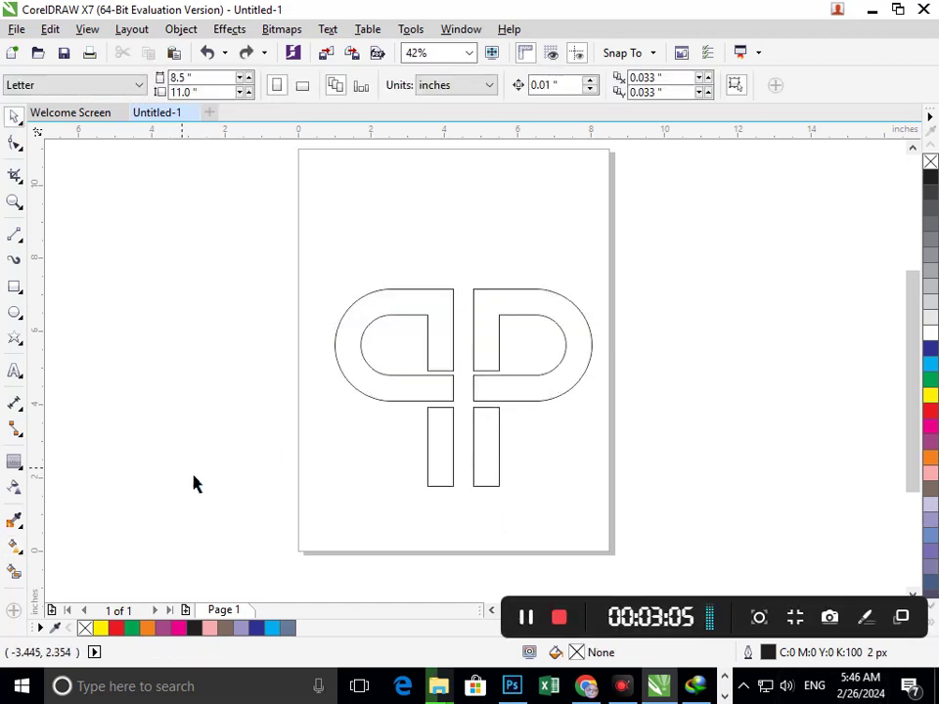
Step: Apply a black-to-white fountain fill from the double-P's left edge to its right edge, and convert it to a texture fill
{"action": "left_click", "coordinate": [365, 324]}
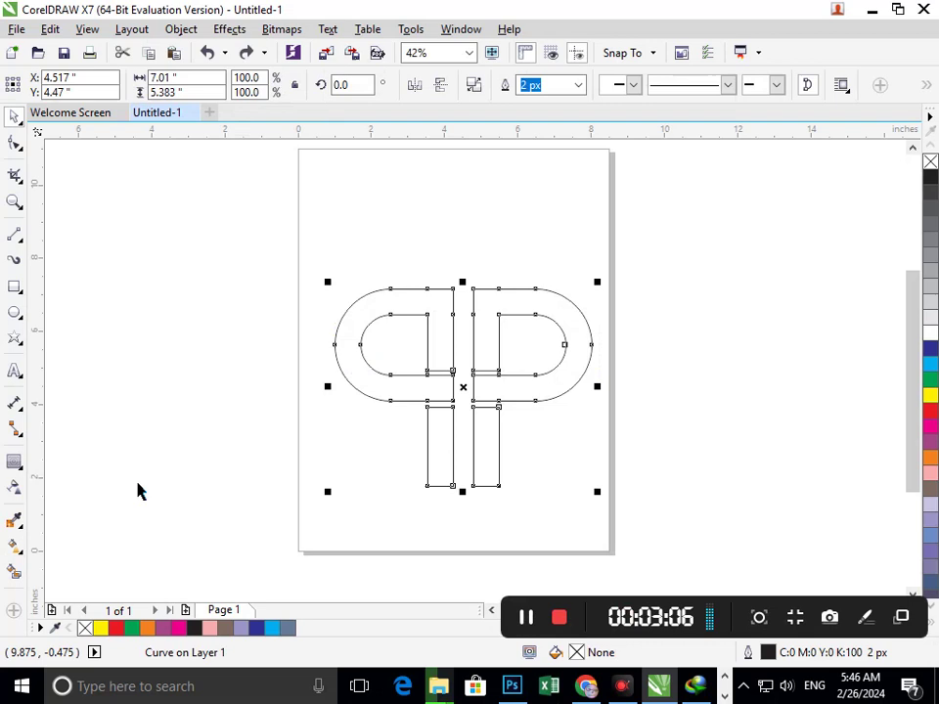
{"action": "left_click", "coordinate": [21, 553]}
{"action": "left_click", "coordinate": [44, 545]}
{"action": "left_click_drag", "start_coordinate": [339, 360], "coordinate": [590, 362]}
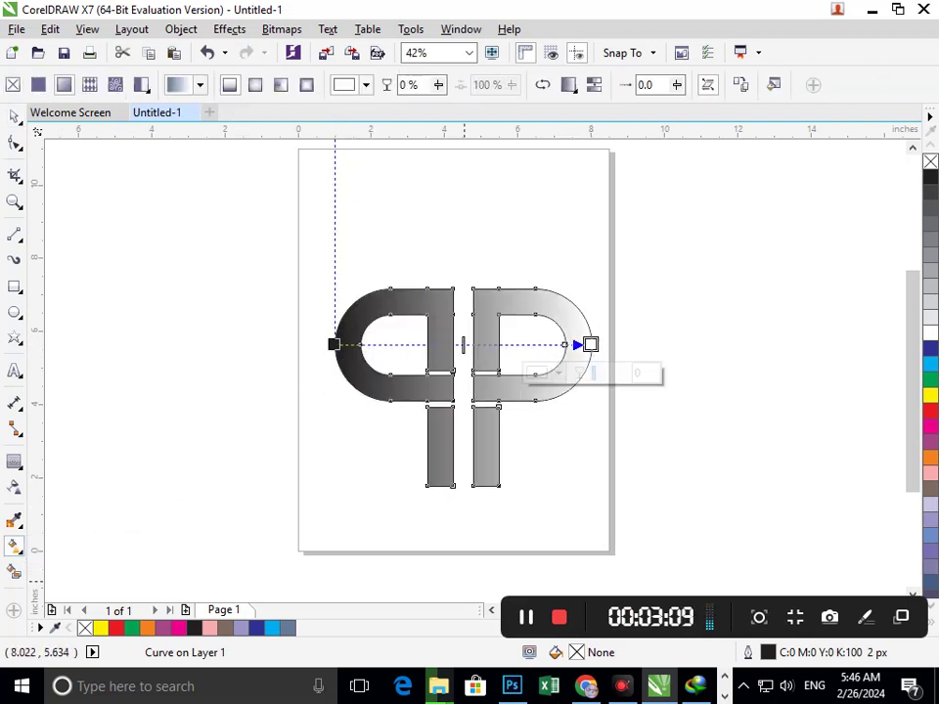
{"action": "left_click", "coordinate": [144, 88]}
{"action": "left_click", "coordinate": [174, 127]}
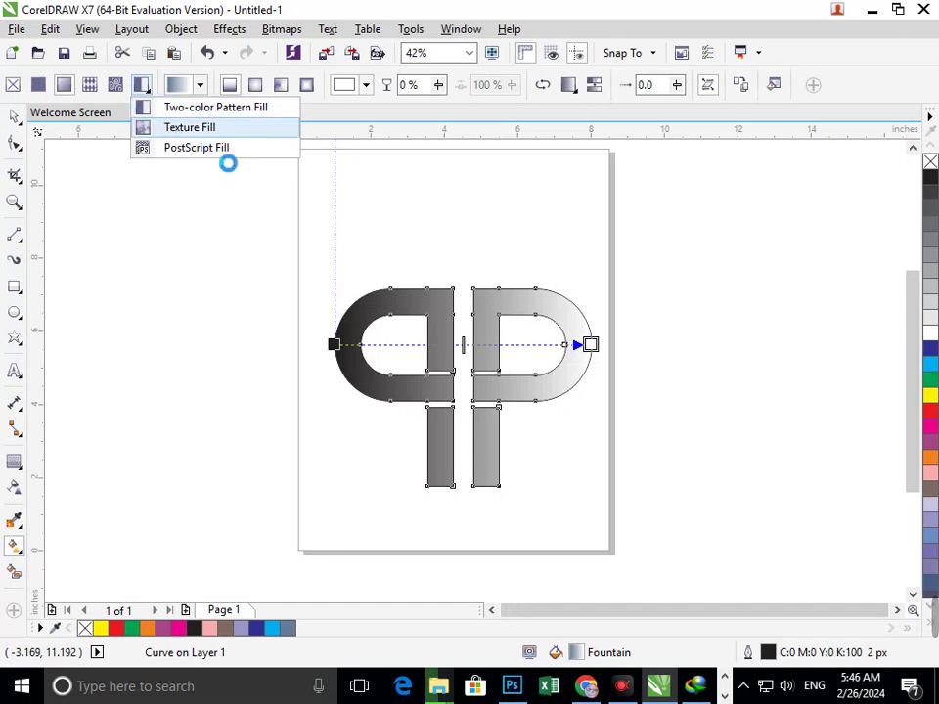
{"action": "left_click", "coordinate": [231, 88]}
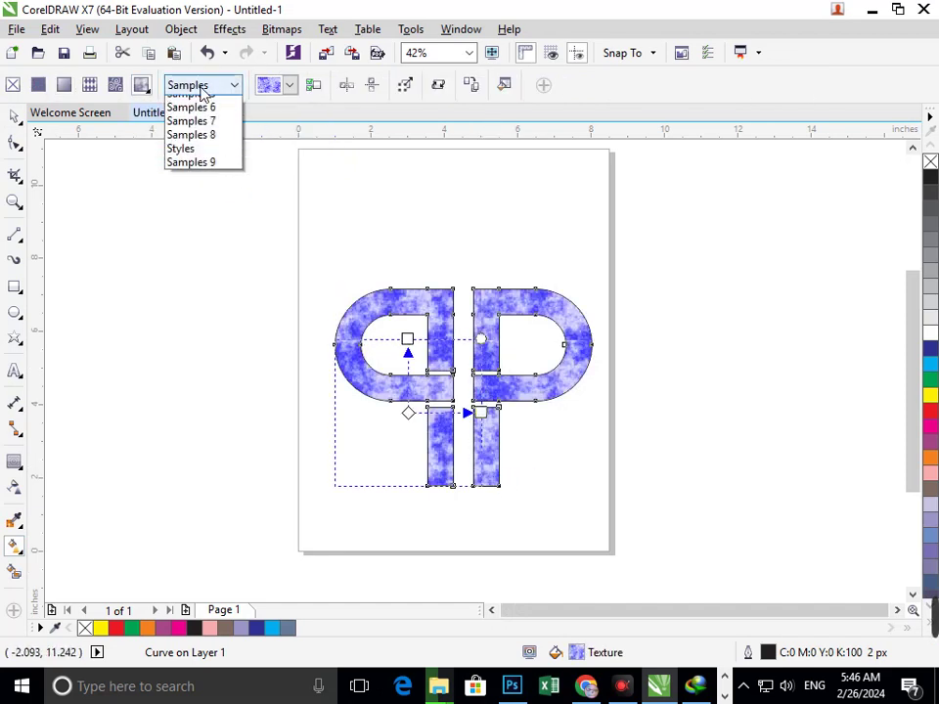
{"action": "left_click", "coordinate": [231, 88]}
{"action": "left_click", "coordinate": [146, 91]}
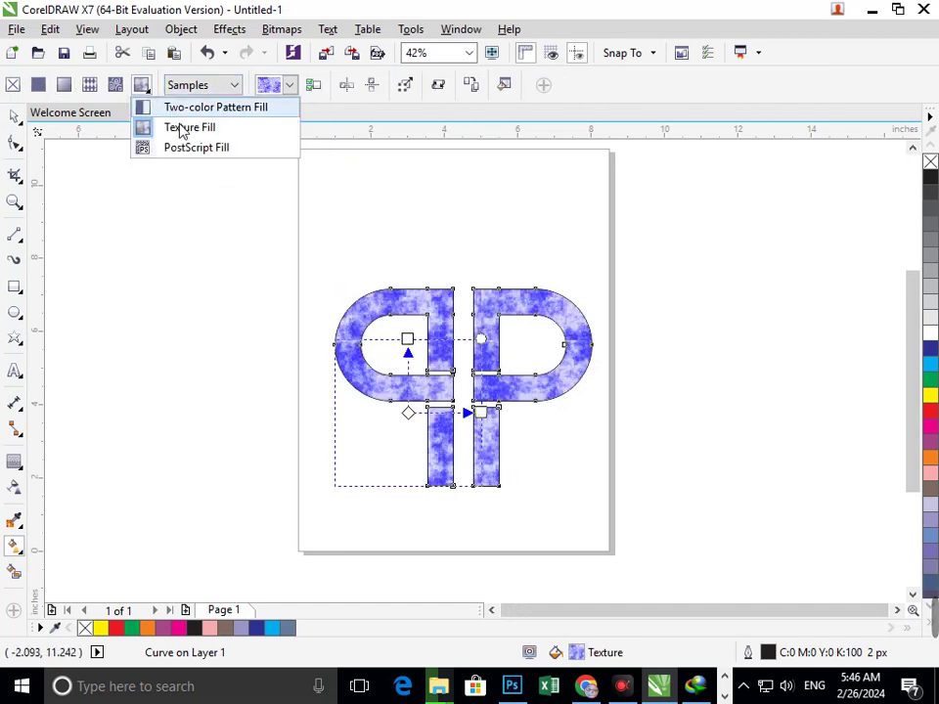
{"action": "left_click", "coordinate": [184, 128]}
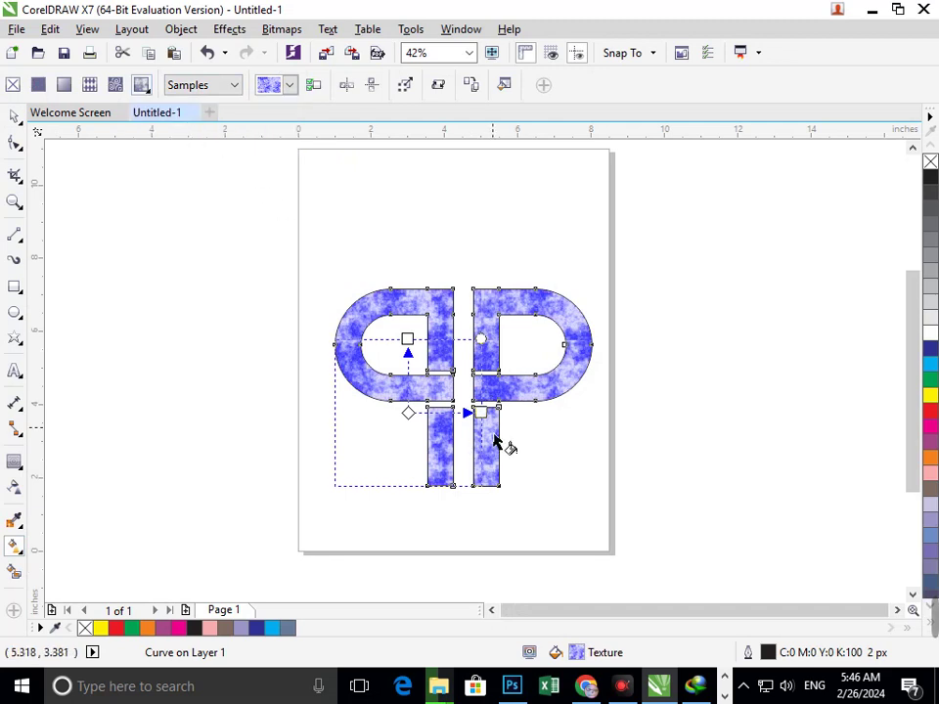
{"action": "left_click", "coordinate": [145, 89]}
{"action": "left_click", "coordinate": [186, 131]}
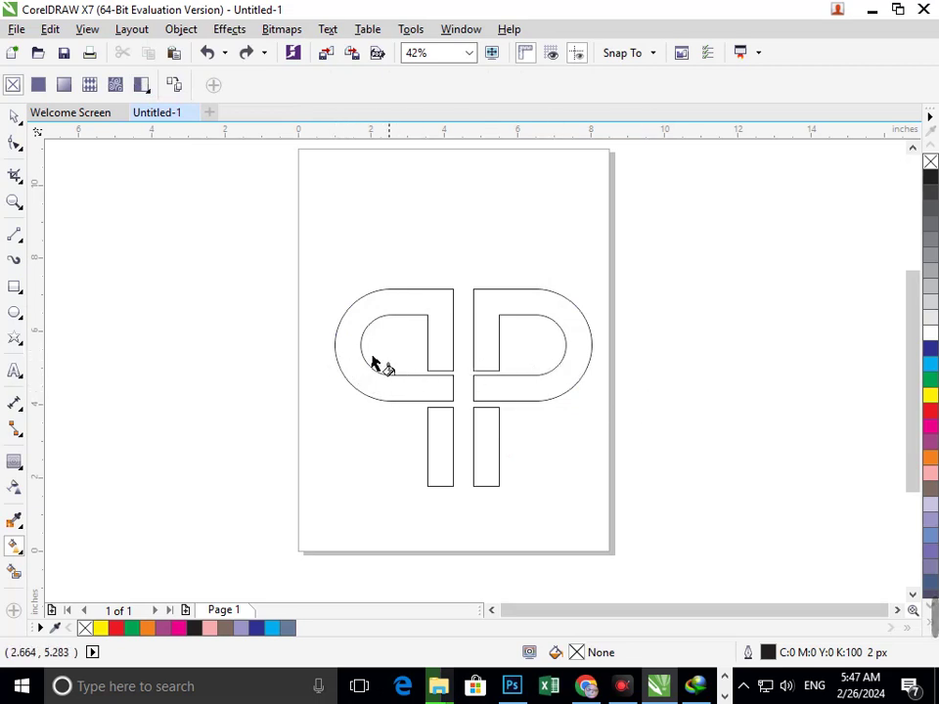
Step: Fill the double-P curve with a horizontal black-to-white fountain gradient across its full width and change the fill type to texture
{"action": "left_click", "coordinate": [371, 362]}
{"action": "left_click_drag", "start_coordinate": [334, 353], "coordinate": [590, 346]}
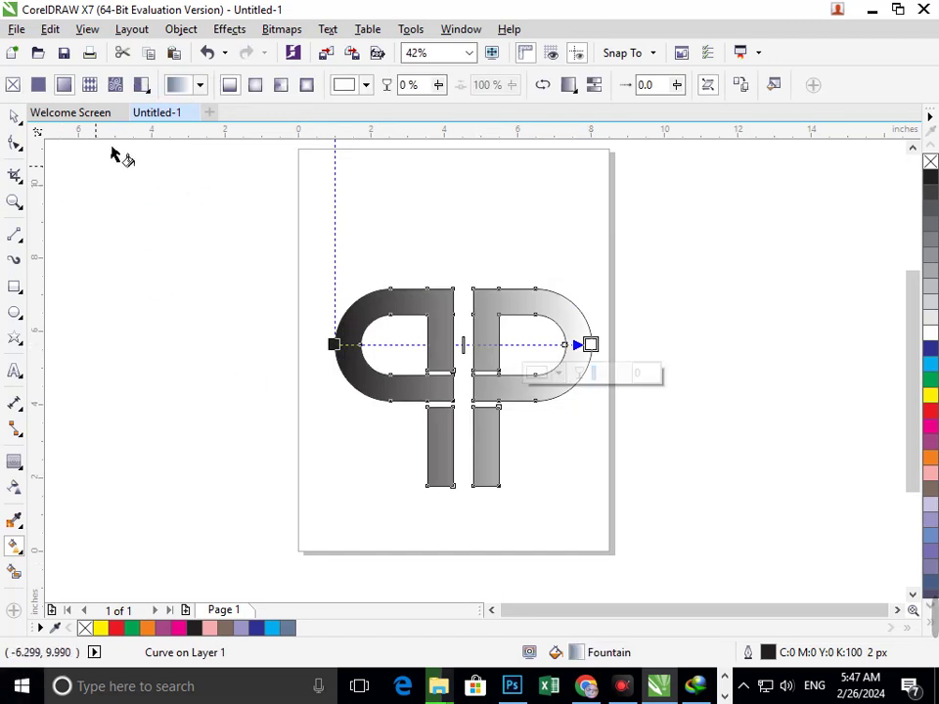
{"action": "left_click", "coordinate": [176, 130]}
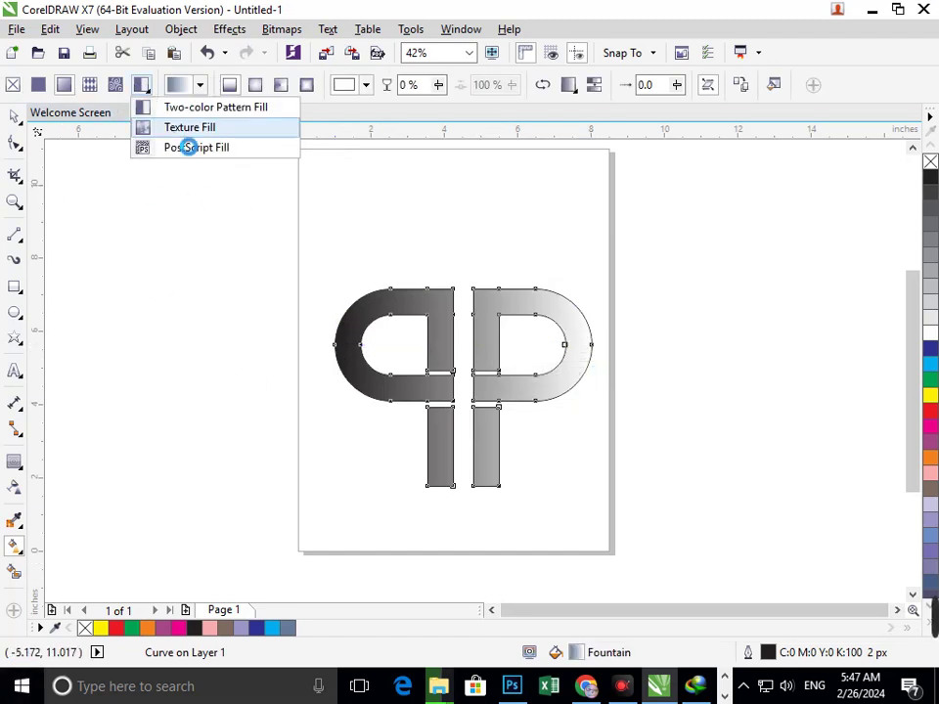
Step: Try the mottled green texture and the teal-grey camouflage texture from the Samples library on the double-P curve
{"action": "left_click", "coordinate": [289, 85]}
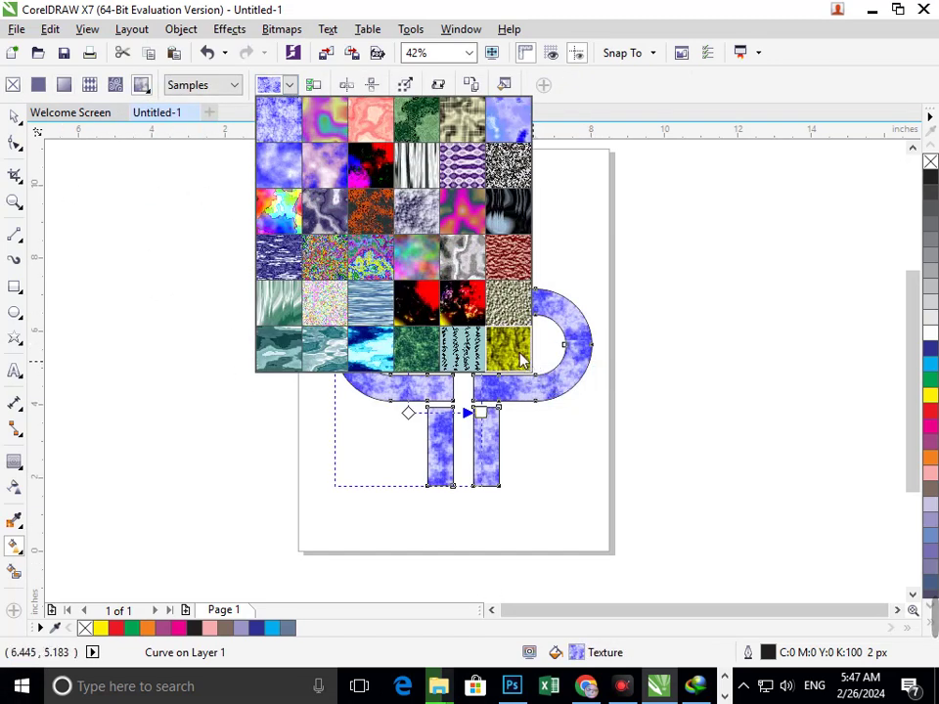
{"action": "left_click", "coordinate": [418, 348]}
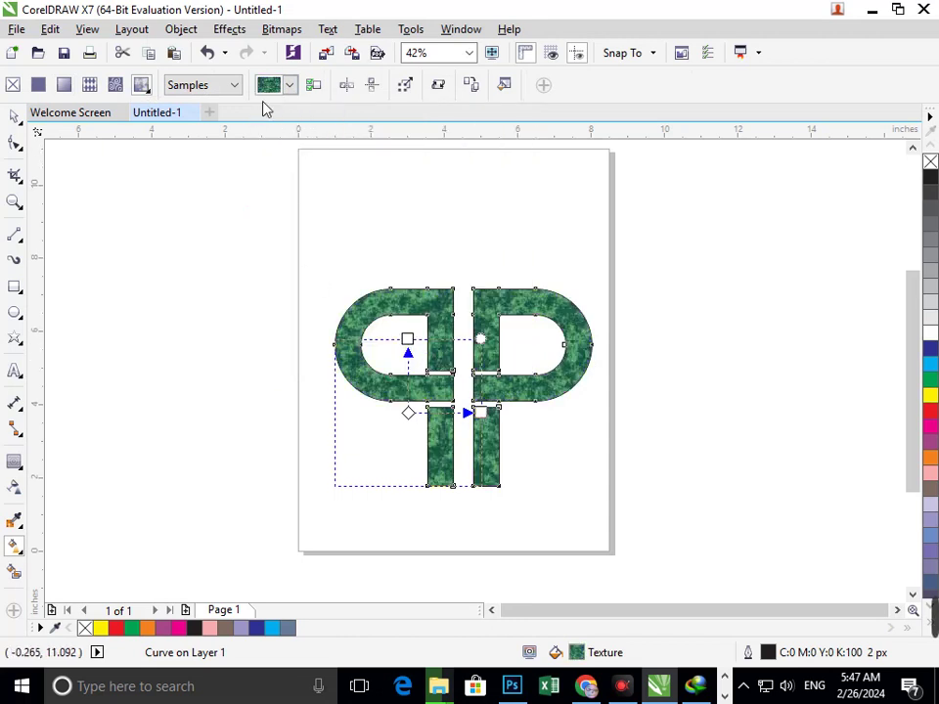
{"action": "left_click", "coordinate": [289, 85]}
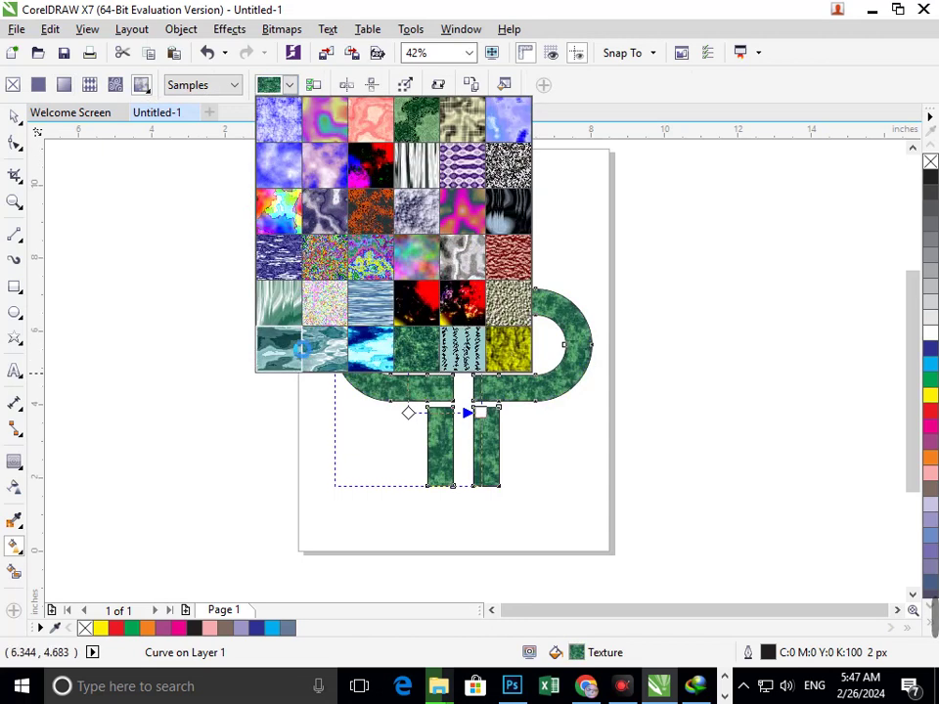
{"action": "left_click", "coordinate": [294, 346]}
Step: Fill the double-P curve with the rough yellow texture from the Samples library and deselect it
{"action": "left_click", "coordinate": [291, 86]}
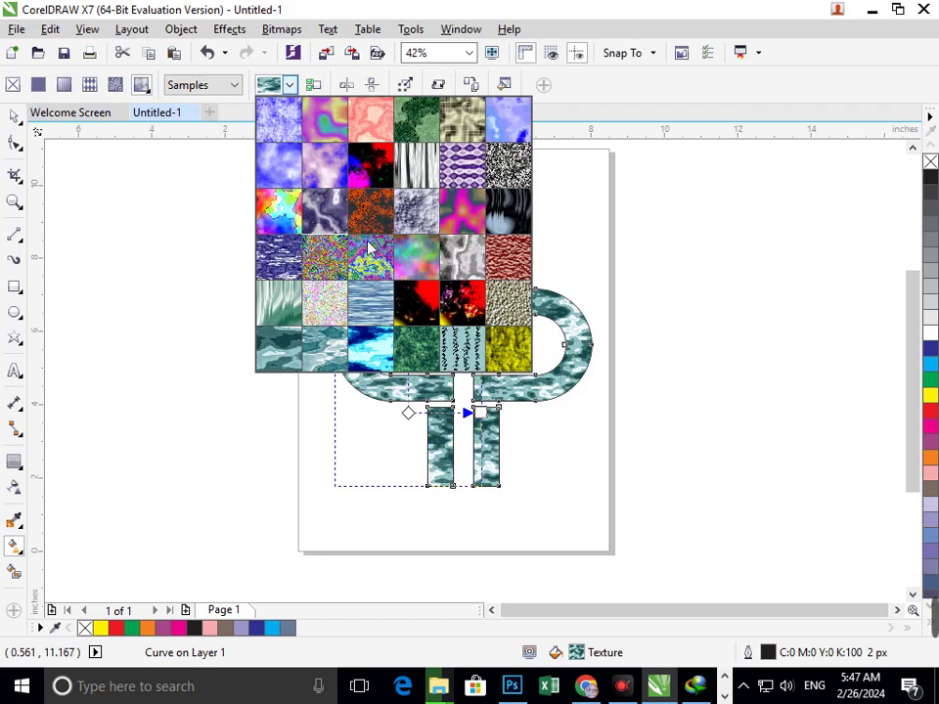
{"action": "left_click", "coordinate": [525, 355]}
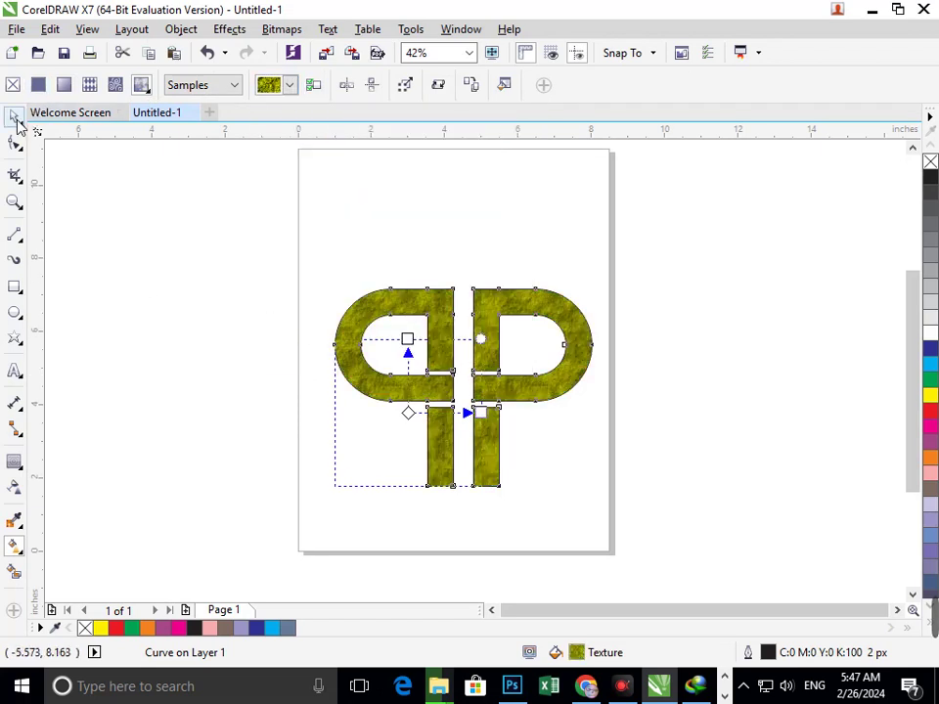
{"action": "left_click", "coordinate": [14, 116]}
{"action": "left_click", "coordinate": [578, 442]}
Step: Move the textured double-P off the page into the empty area to its upper left, and deselect it
{"action": "scroll", "coordinate": [497, 493], "scroll_direction": "down", "scroll_amount": 1}
{"action": "scroll", "coordinate": [497, 493], "scroll_direction": "down", "scroll_amount": 2}
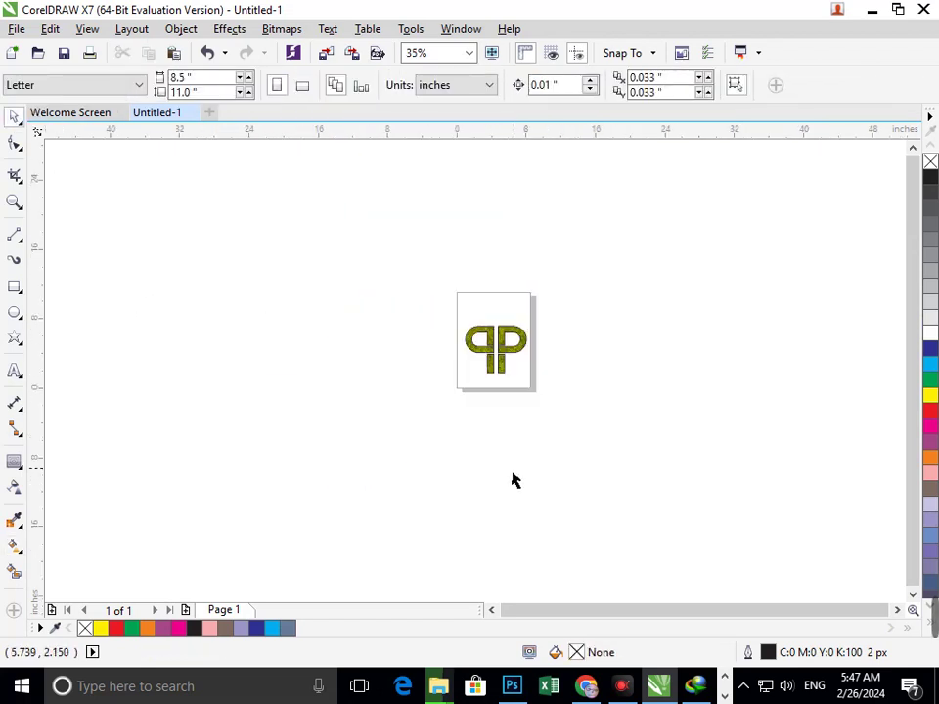
{"action": "left_click_drag", "start_coordinate": [493, 370], "coordinate": [186, 277]}
{"action": "left_click", "coordinate": [233, 377]}
Step: Shift the double-P slightly right and down so its centre sits at about X -29.2, Y 13.7 inches, and deselect it
{"action": "key", "text": "z"}
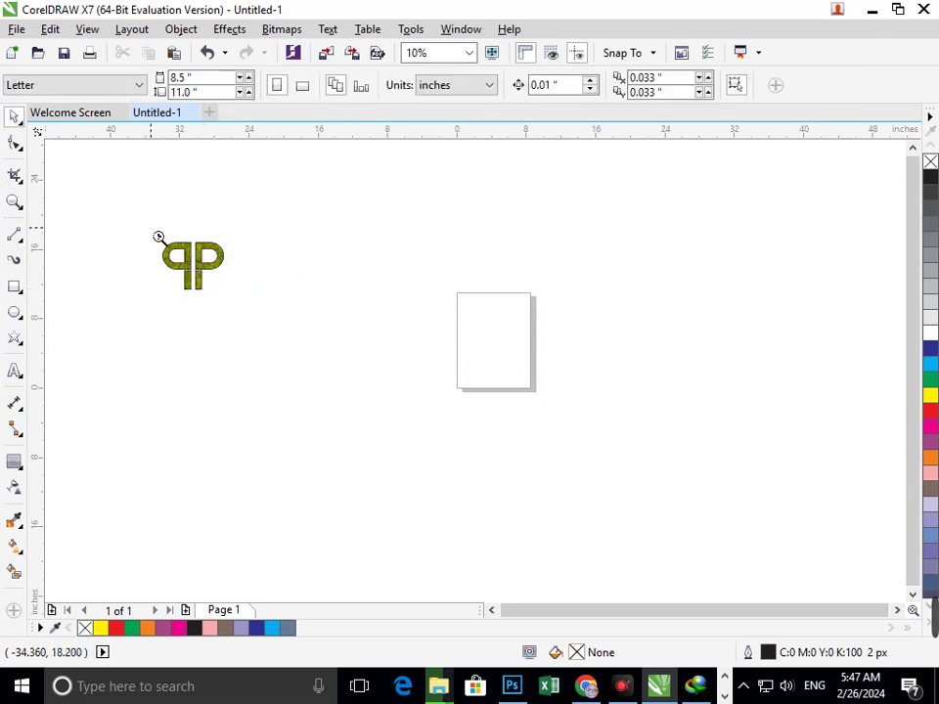
{"action": "left_click_drag", "start_coordinate": [155, 233], "coordinate": [239, 306]}
{"action": "scroll", "coordinate": [608, 446], "scroll_direction": "up", "scroll_amount": 1}
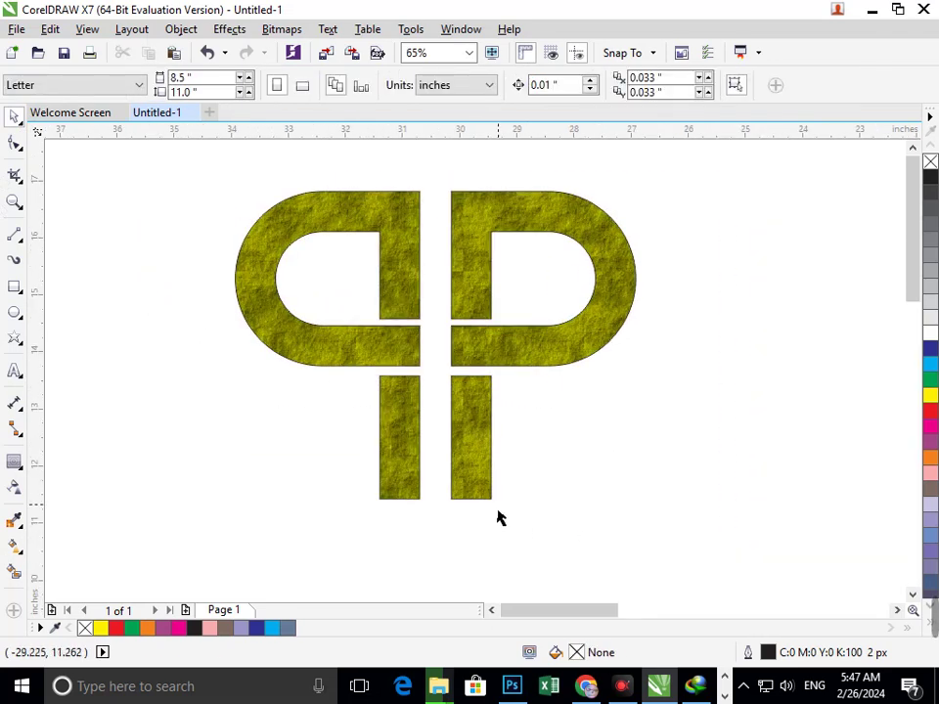
{"action": "left_click_drag", "start_coordinate": [497, 501], "coordinate": [547, 504]}
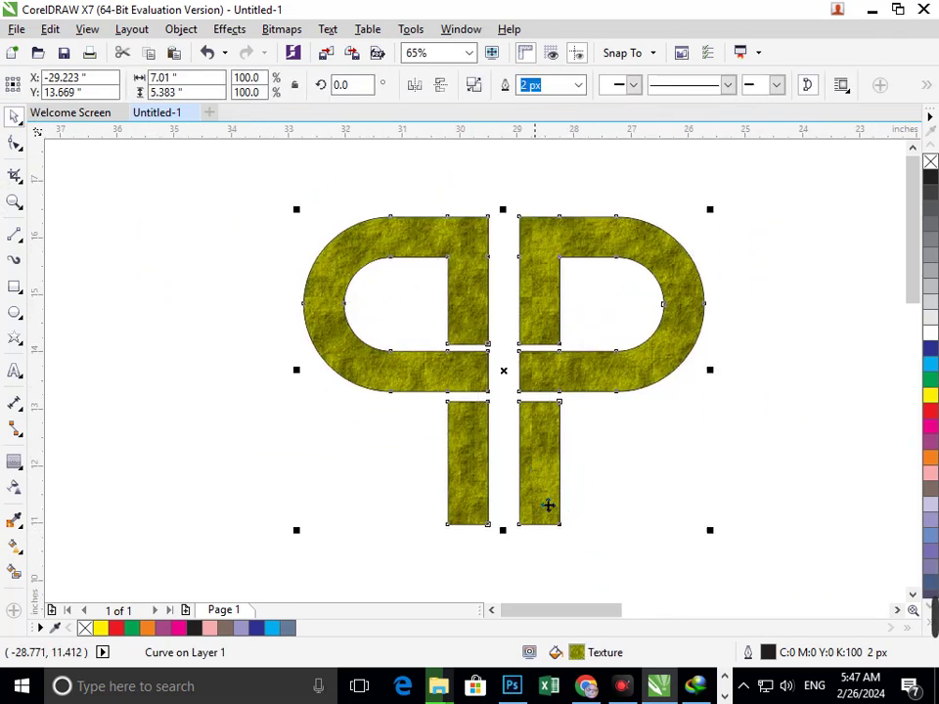
{"action": "key", "text": "Escape"}
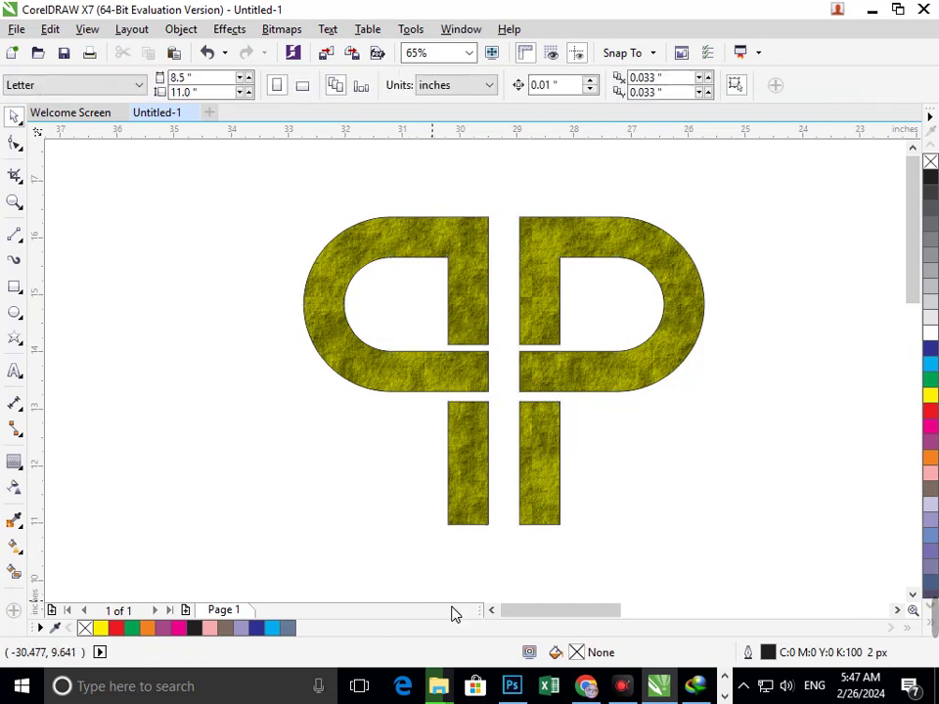